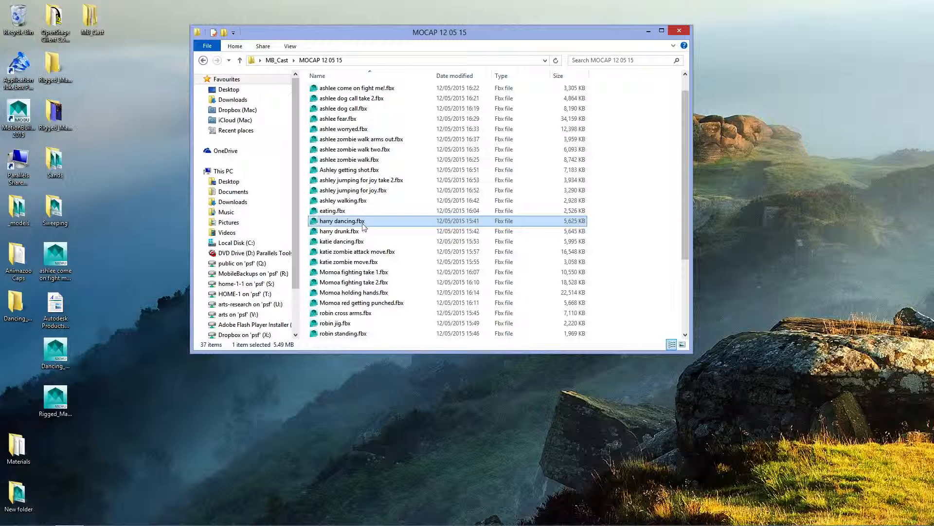
Step: Open harry dancing.fbx in MotionBuilder, dismissing the startup movies, and inspect its bone hierarchy in the Schematic view
double_click(314, 222)
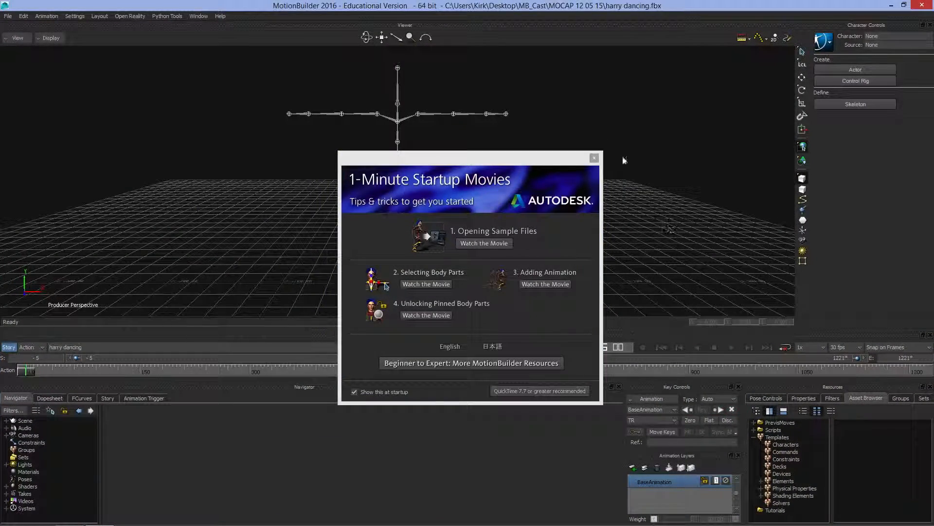
click(595, 158)
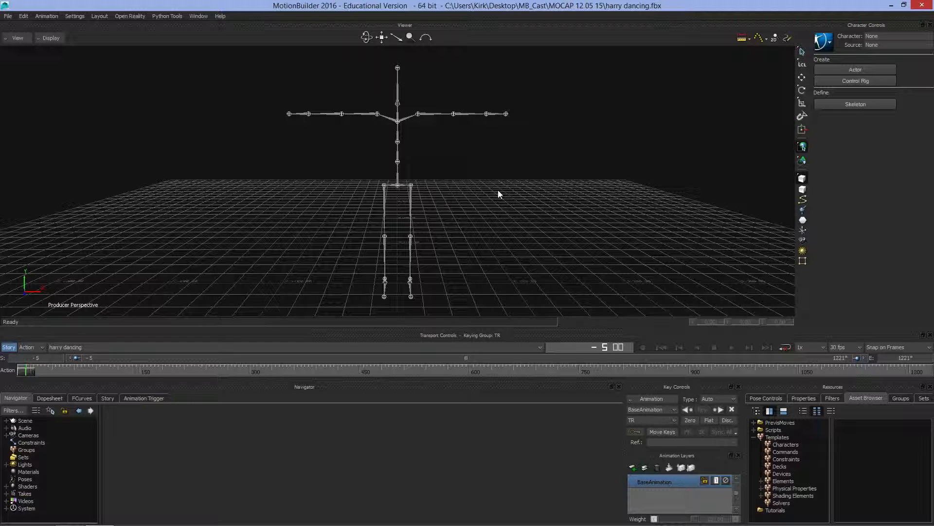
key(ctrl+w)
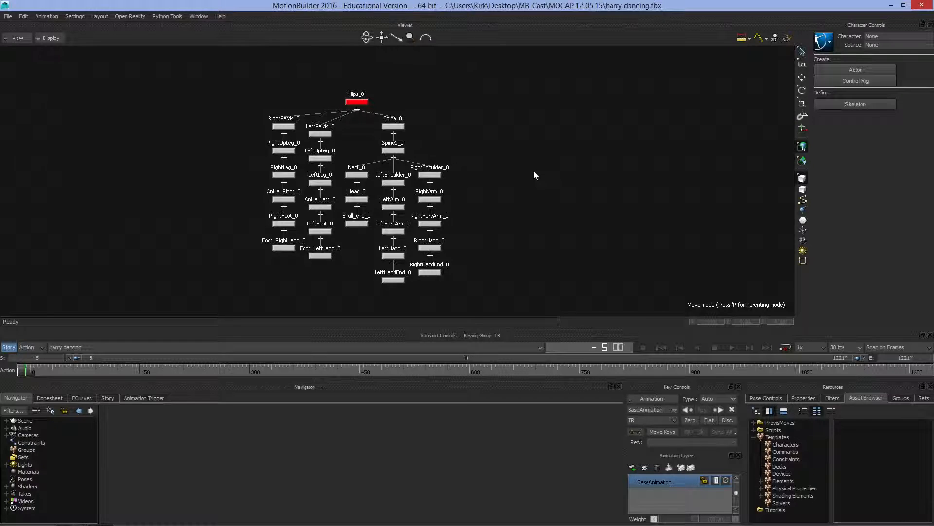
key(ctrl+w)
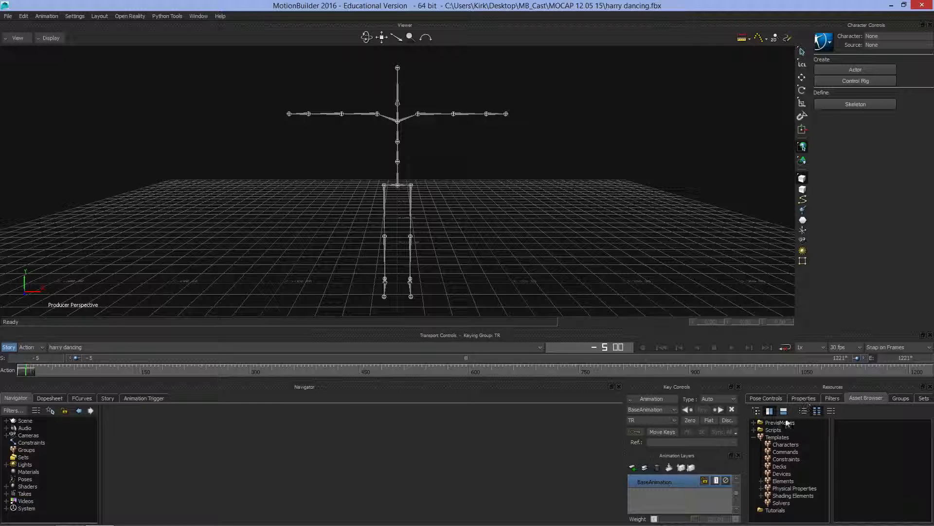
Step: Display the Characters templates in the Asset Browser and select the Character template
click(754, 437)
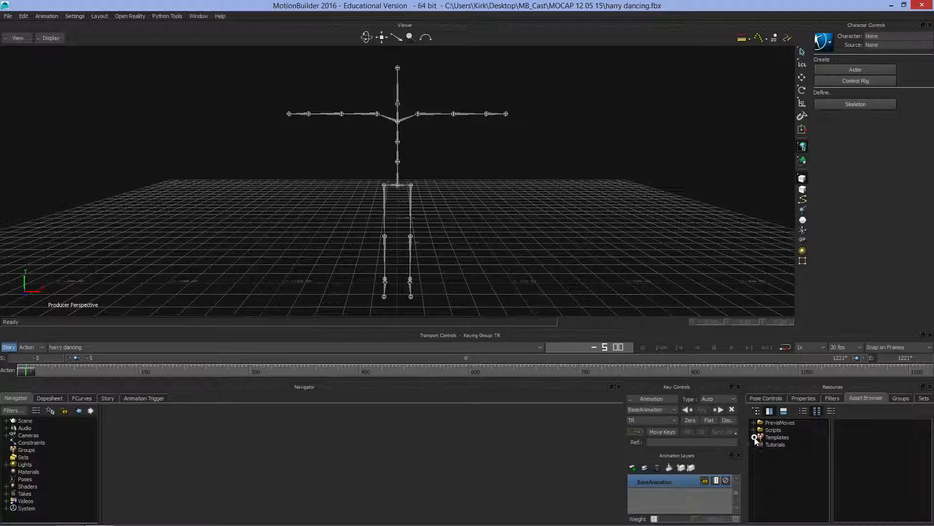
click(754, 437)
click(780, 437)
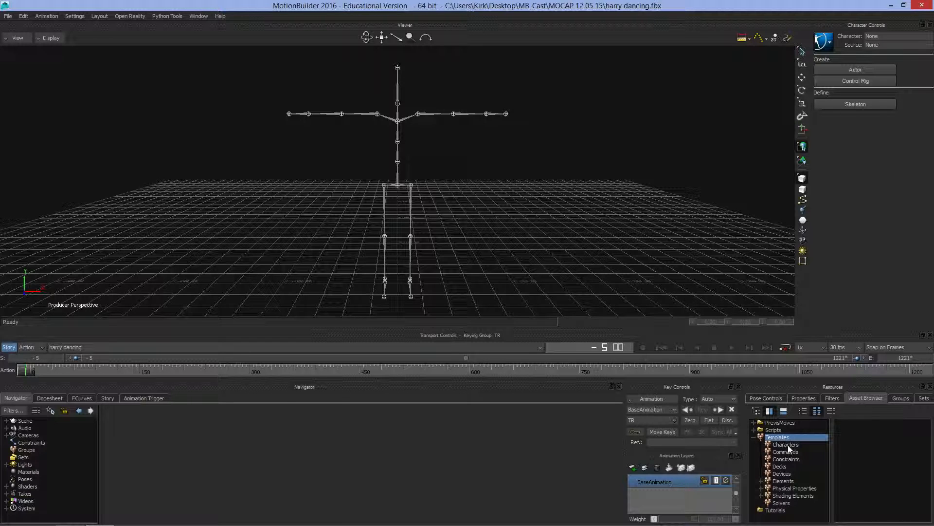
click(787, 445)
click(854, 486)
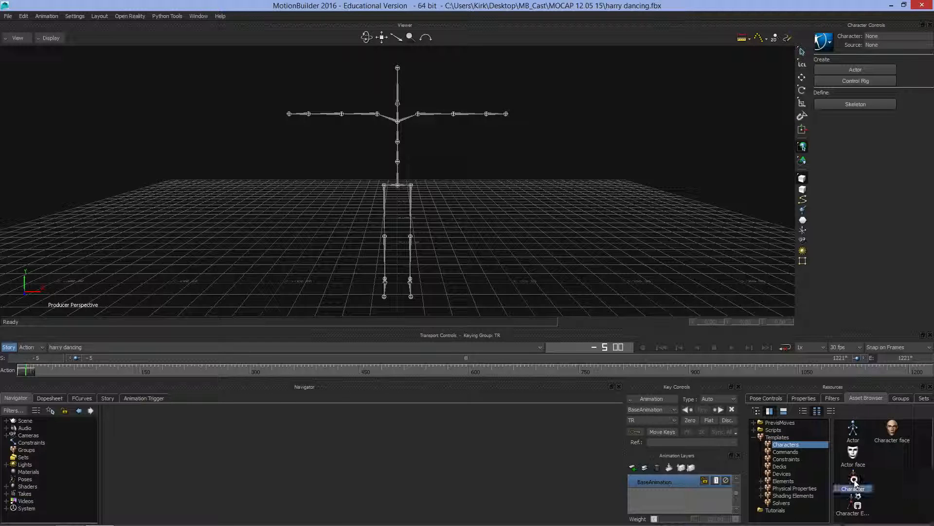
drag(854, 476, 398, 181)
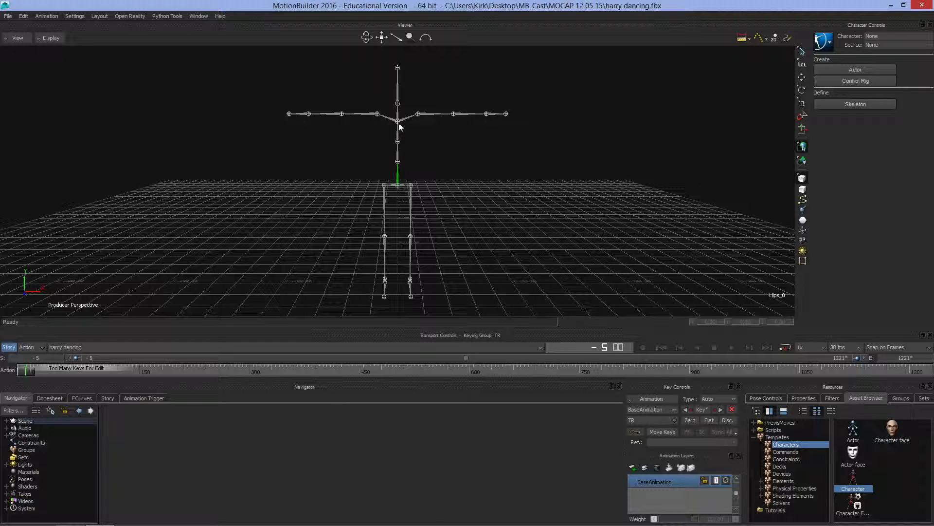
click(480, 272)
drag(480, 272, 572, 307)
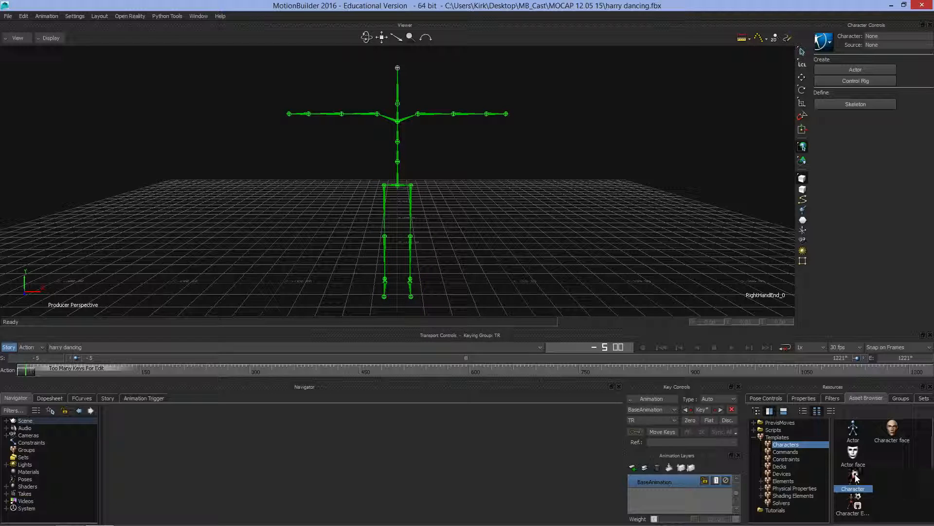
mouse_move(855, 477)
mouse_down()
mouse_move(556, 249)
mouse_move(404, 195)
mouse_move(865, 442)
mouse_move(869, 482)
mouse_up()
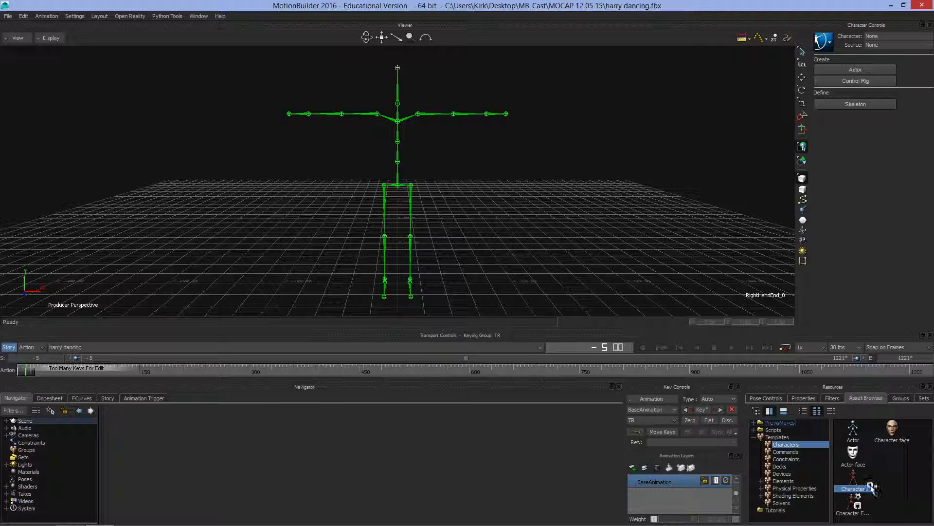
click(601, 120)
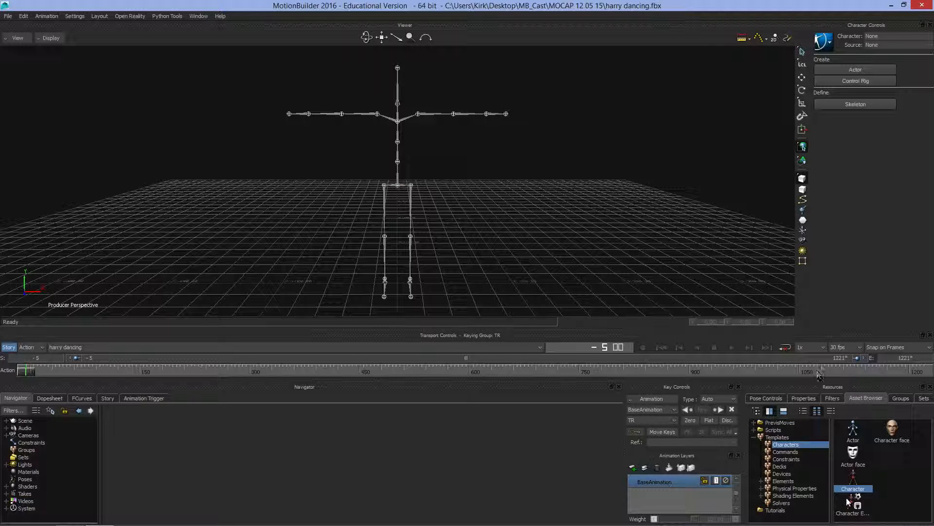
Step: Apply the Character template to the skeleton's Hips_0 bone and characterize it as a Biped
drag(854, 484, 399, 182)
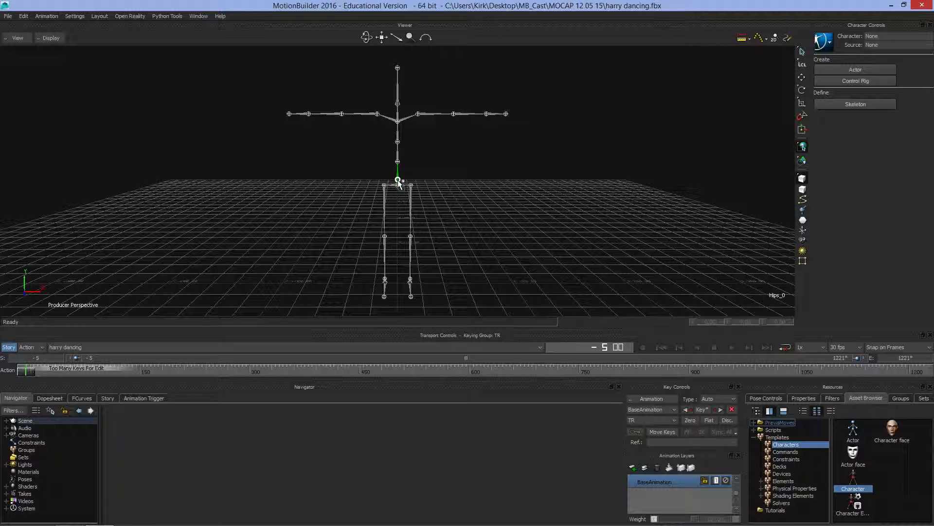
drag(398, 182, 398, 182)
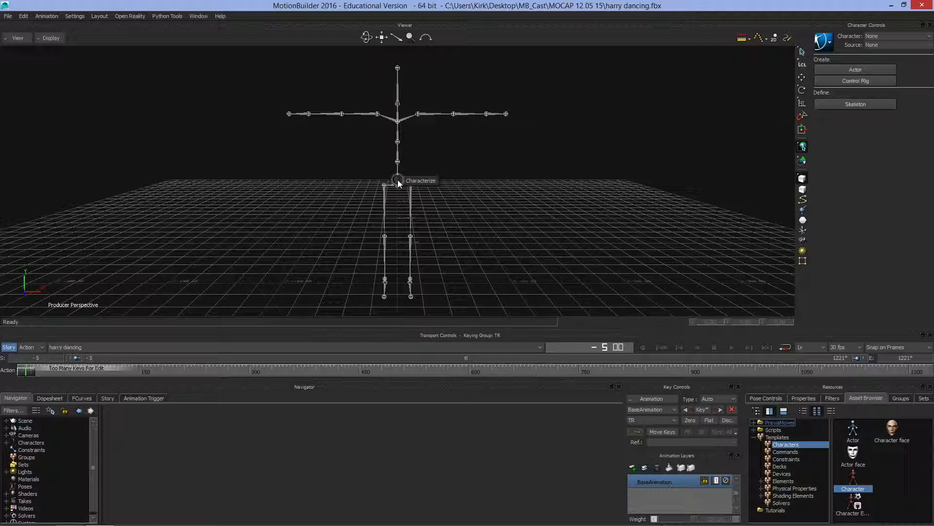
click(424, 181)
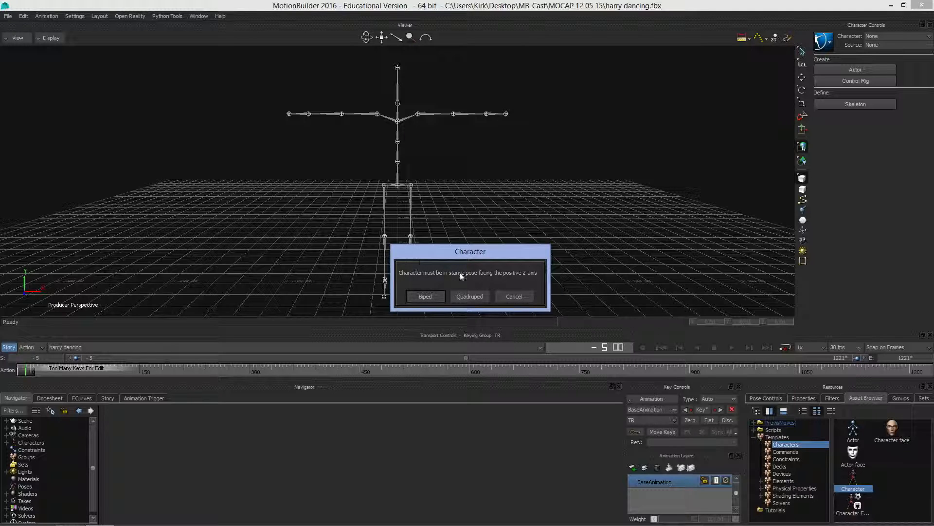
click(430, 295)
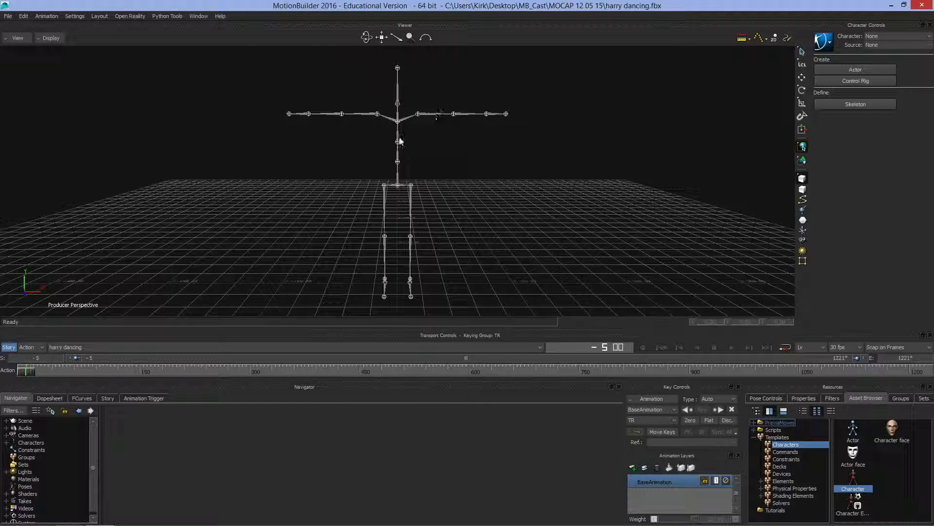
Step: Scrub through the dance animation to check the skeleton's motion, and return to the T-pose at frame -5
drag(27, 371, 88, 373)
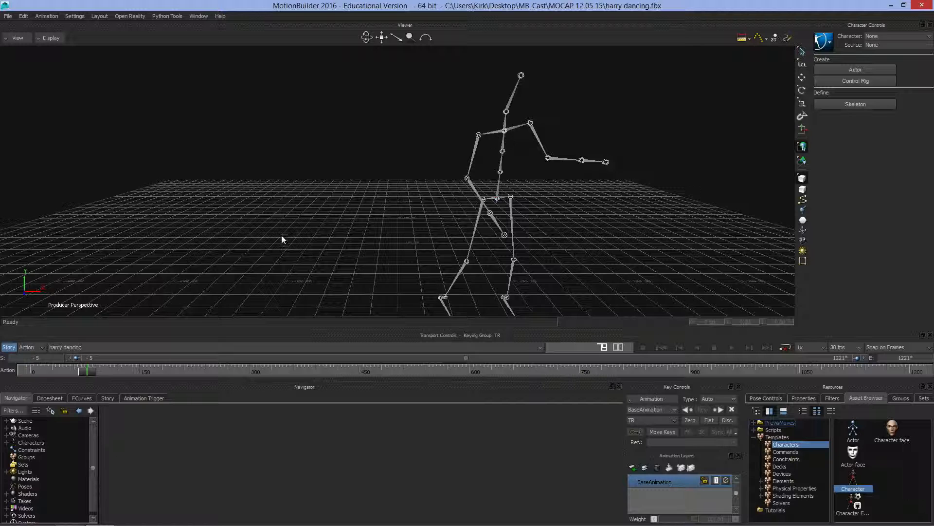
drag(90, 371, 21, 370)
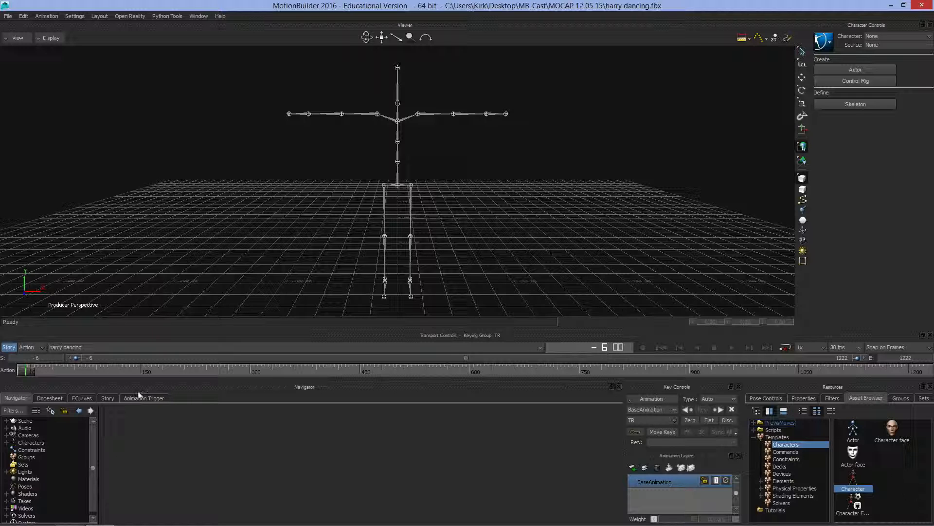
drag(30, 372, 159, 373)
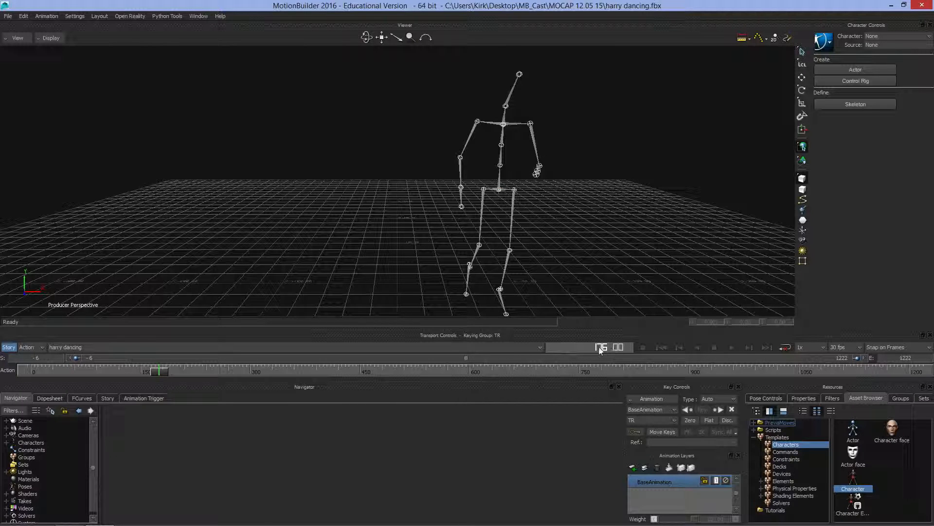
double_click(599, 348)
text(-5)
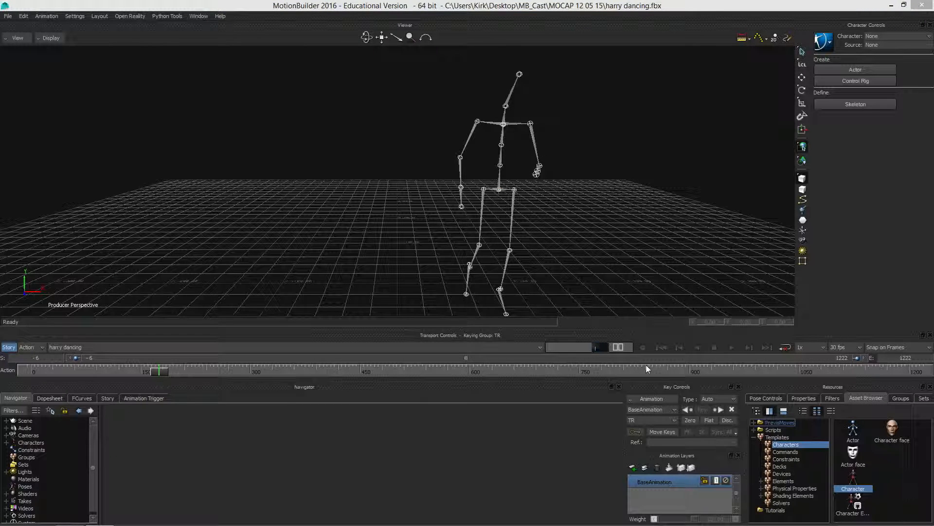
key(Return)
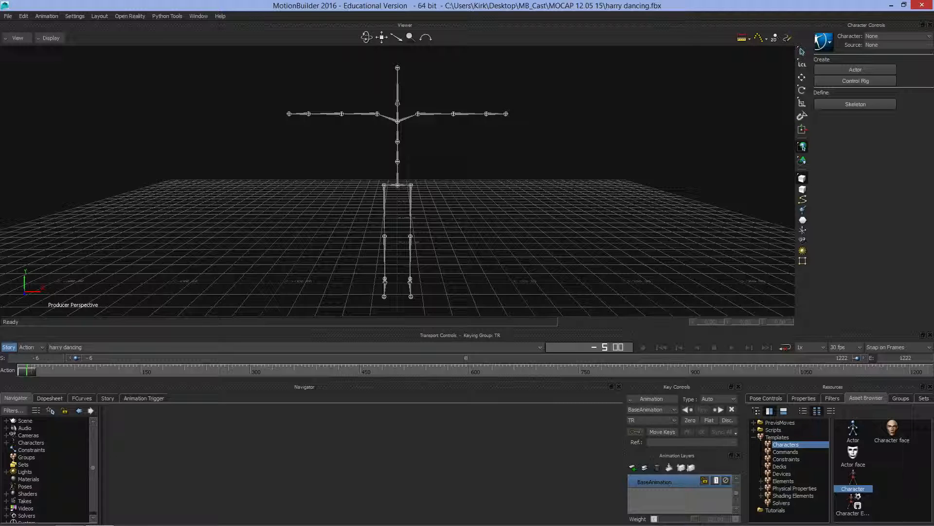
Step: Rename the skeleton's new character as Character_0 and compare it with the bone names in the Schematic view
click(6, 442)
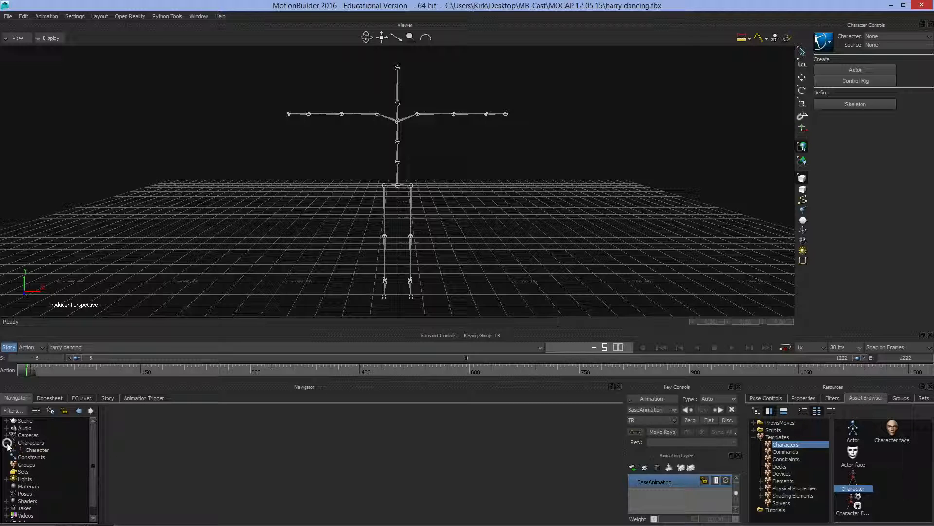
click(39, 450)
right_click(38, 450)
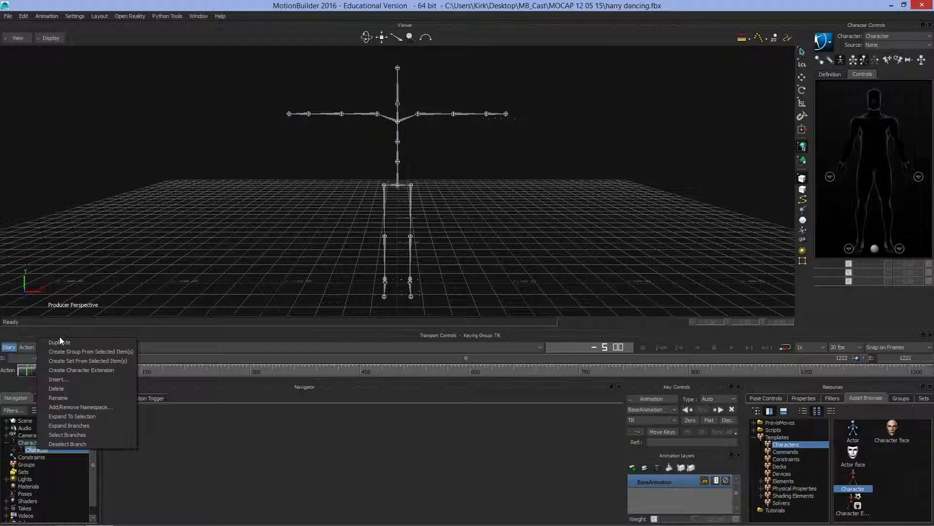
click(71, 398)
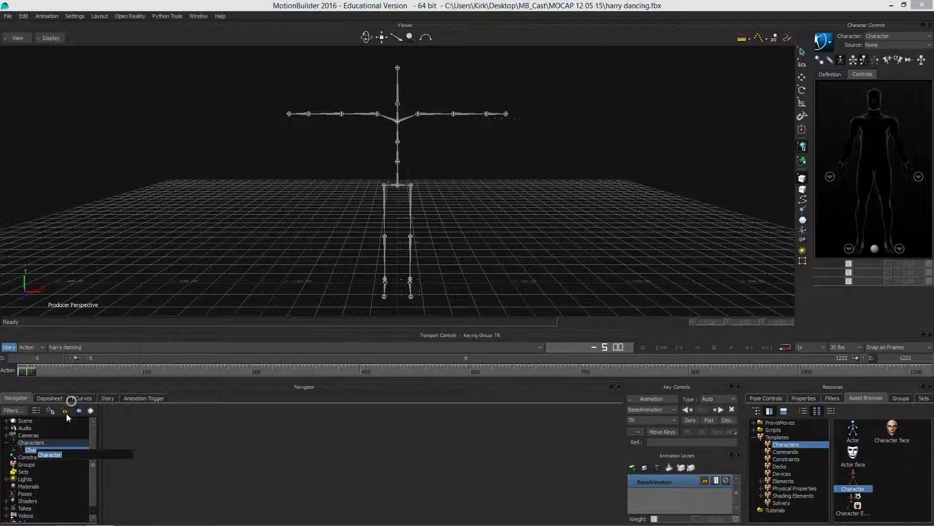
click(71, 450)
key(Return)
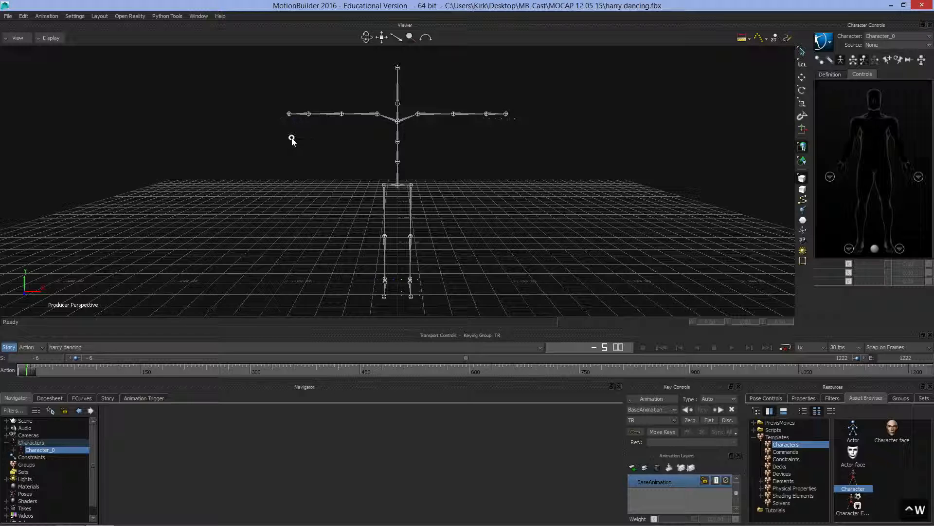
key(ctrl+w)
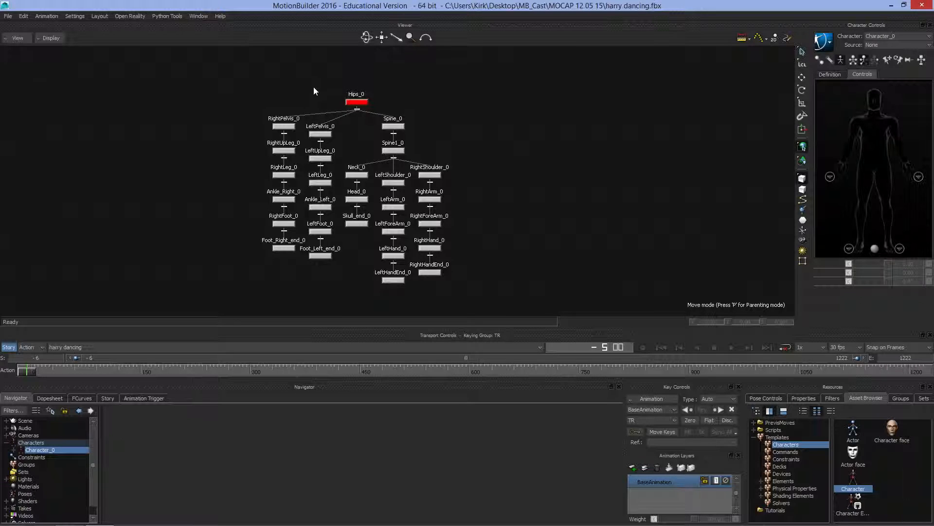
key(ctrl+w)
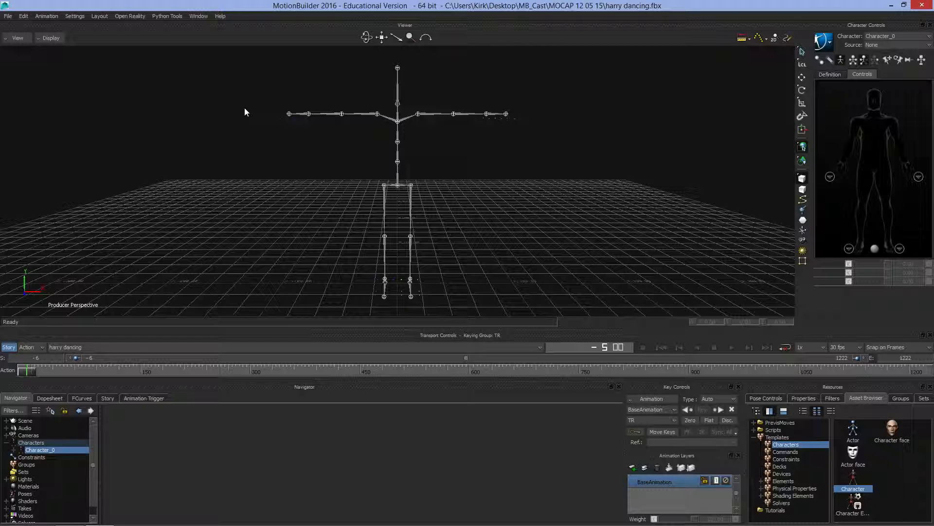
Step: Choose Pappa_Bear.fbx from the Pappa Bear folder in DMA_Chars as the file to merge into the scene
click(9, 18)
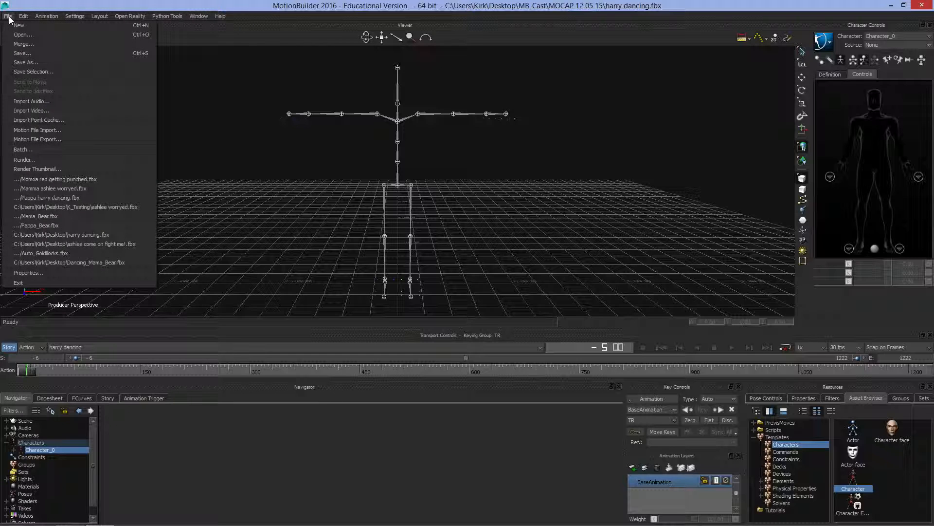
click(28, 45)
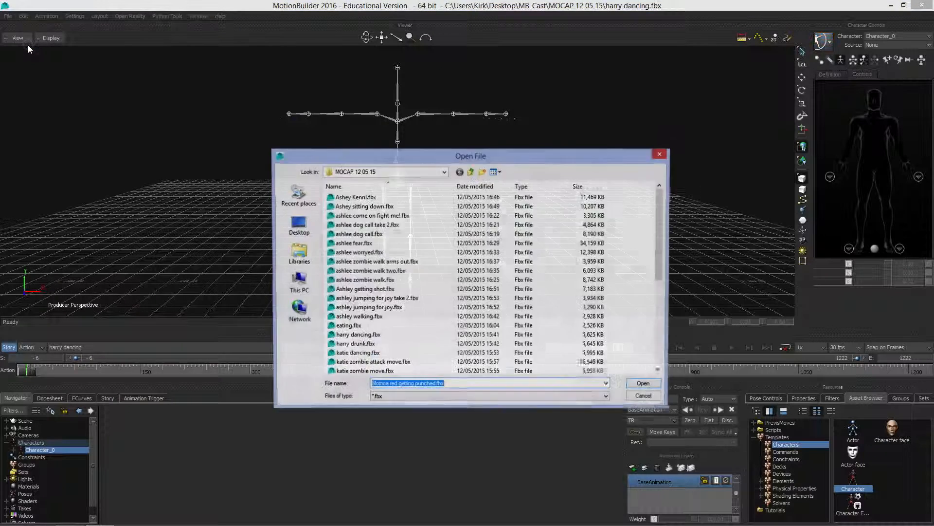
click(471, 172)
double_click(383, 197)
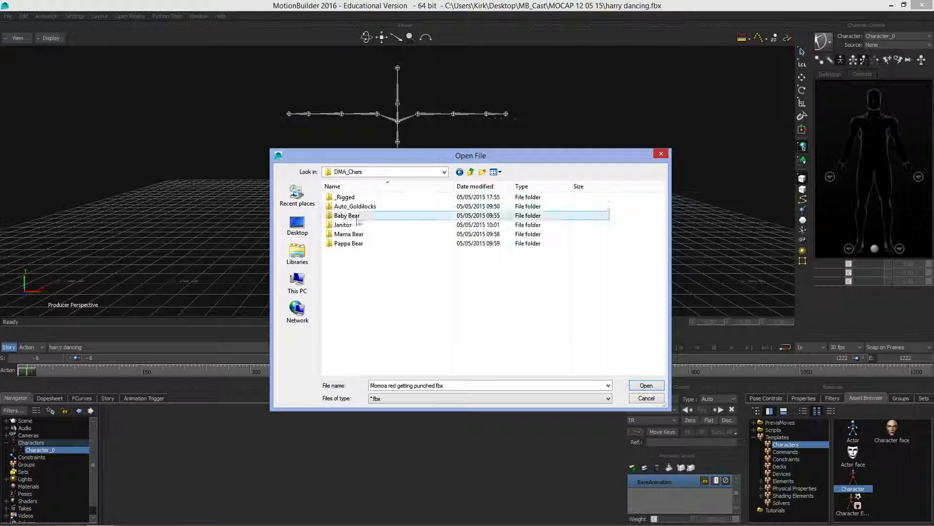
double_click(357, 243)
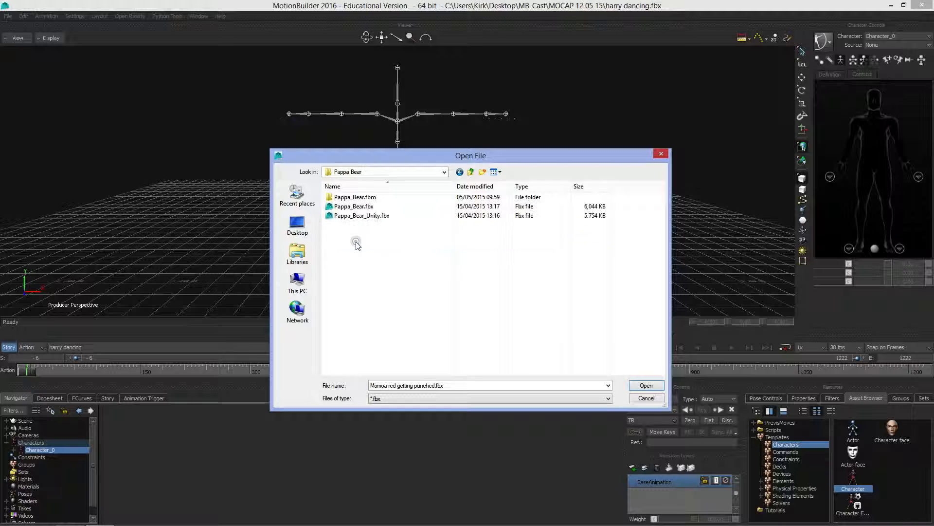
click(354, 206)
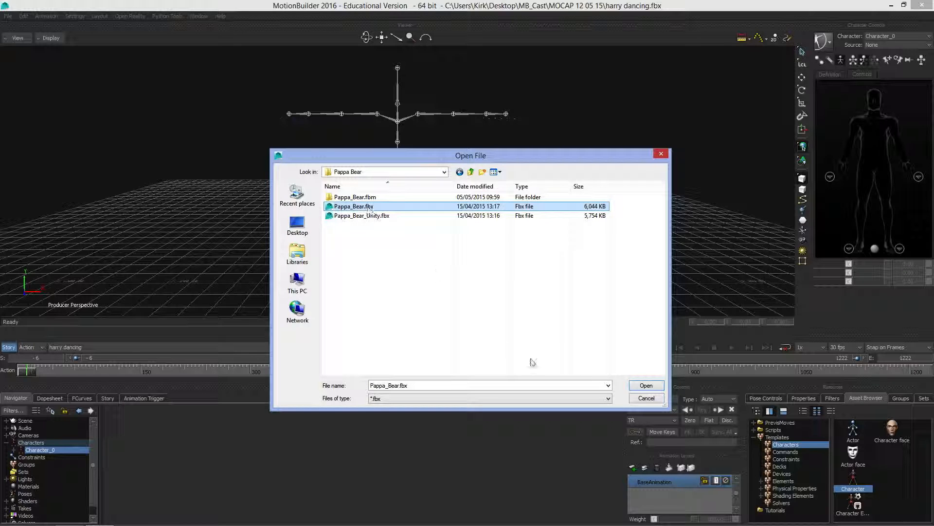
click(646, 387)
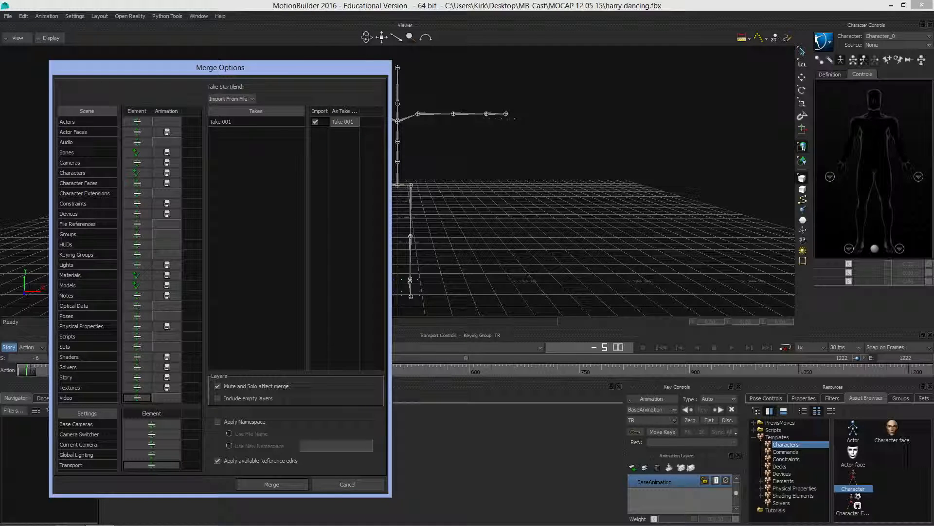
Step: Set the merge options to apply a new namespace named pappa to the incoming bear character
click(276, 483)
click(166, 191)
click(218, 421)
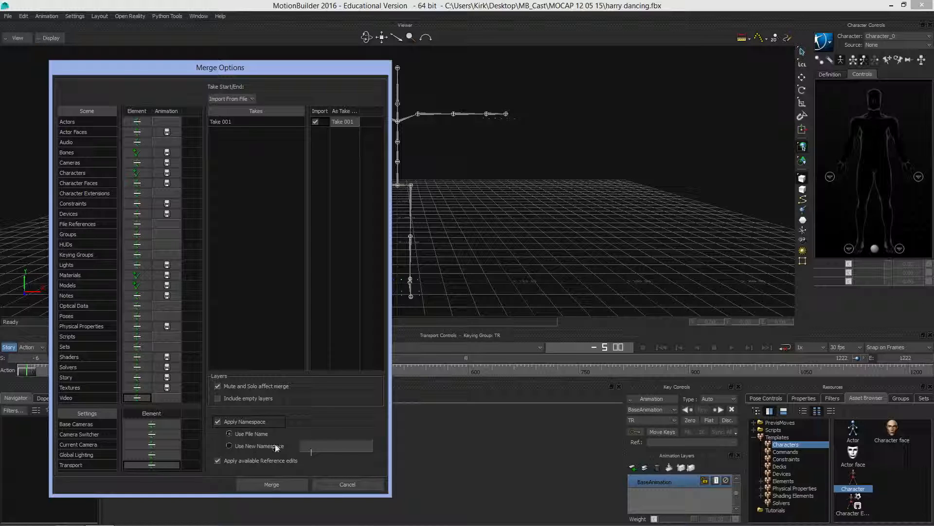
click(229, 446)
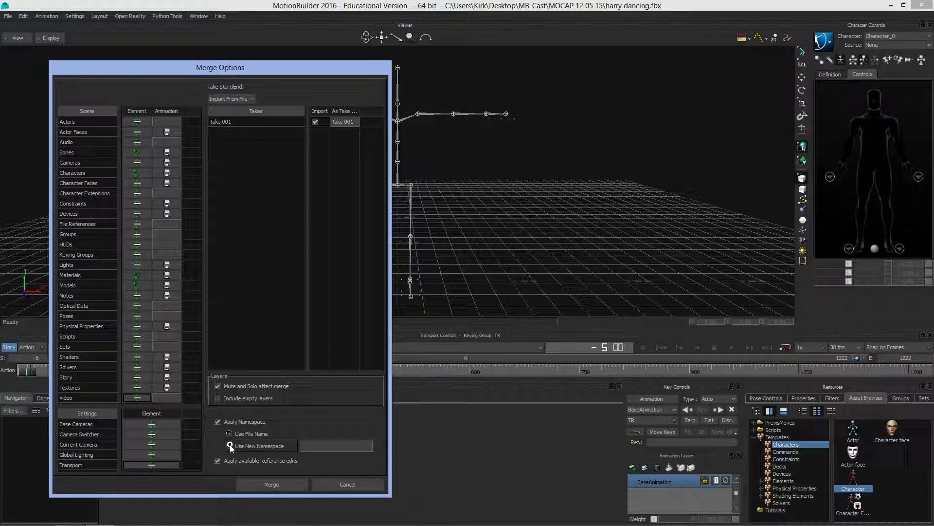
click(318, 446)
text(Billpaplas)
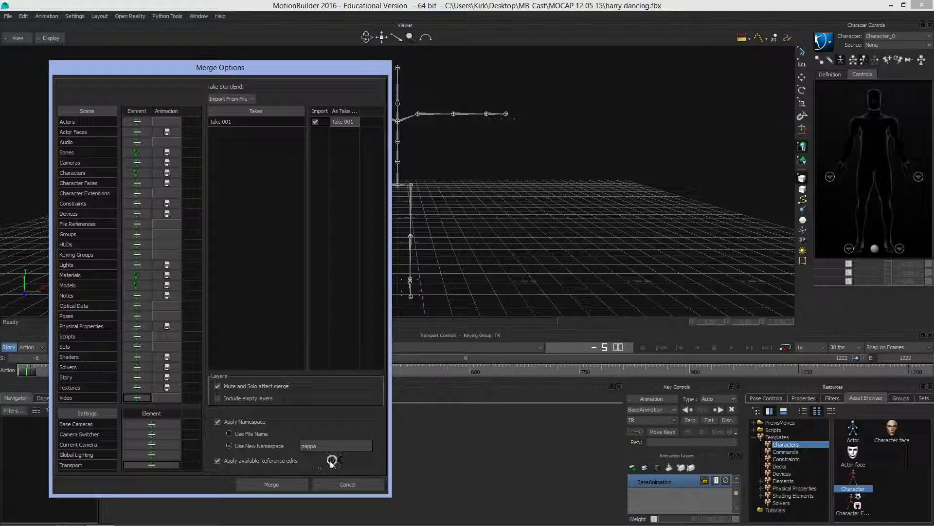
Step: Merge the bear into the scene with these options and make pappa:Character the current character
click(289, 484)
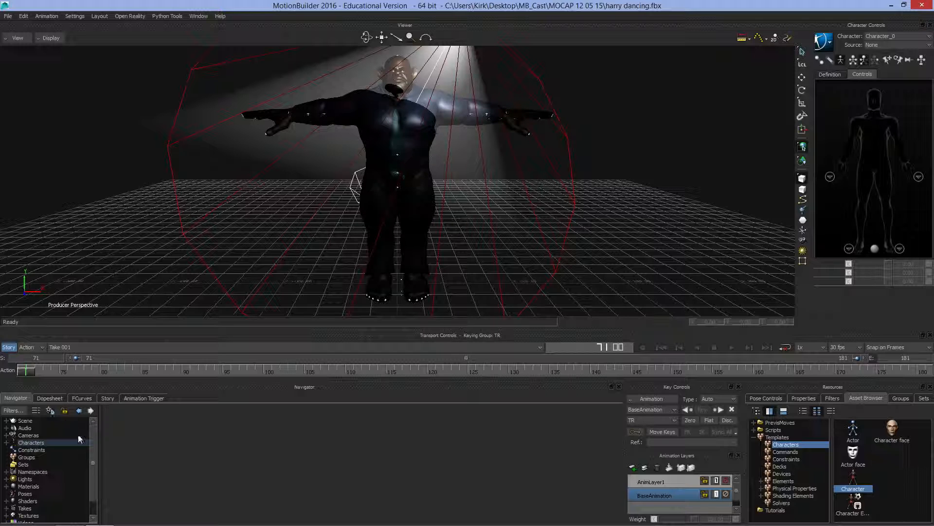
drag(93, 438, 93, 443)
click(7, 436)
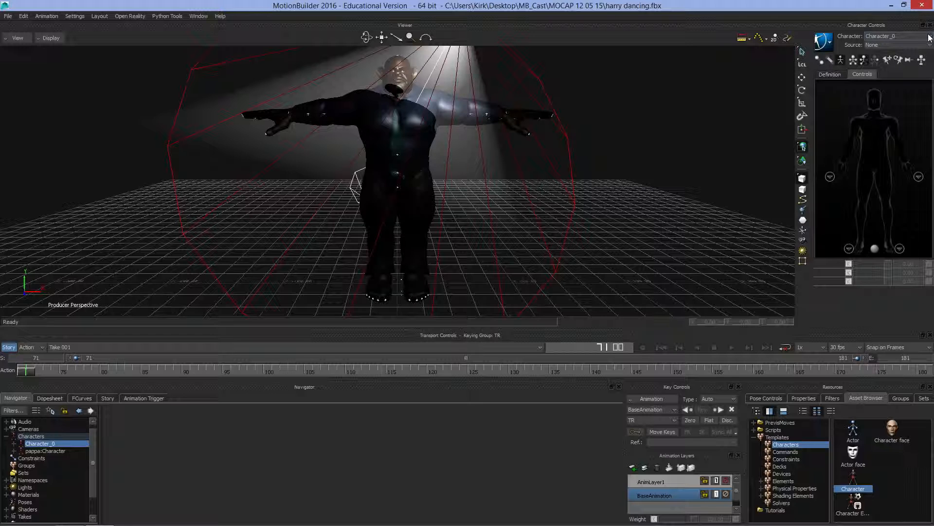
click(891, 36)
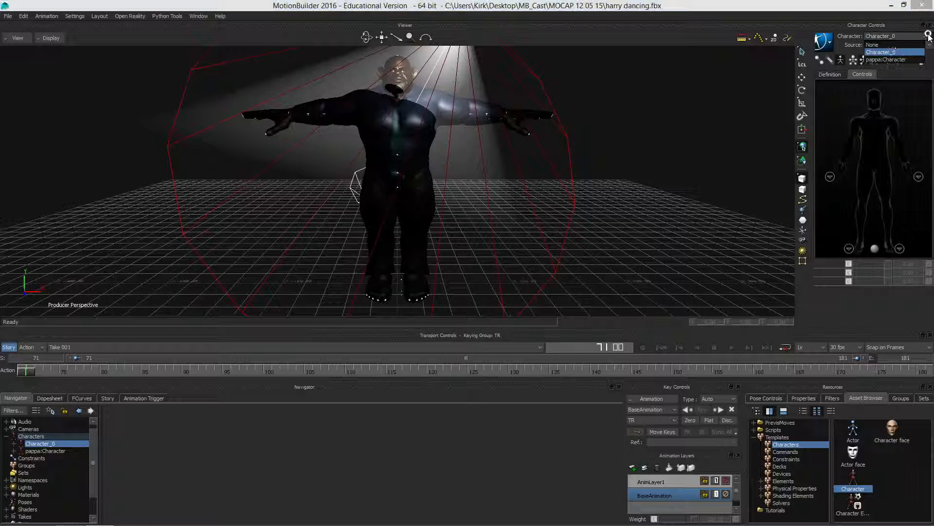
click(885, 59)
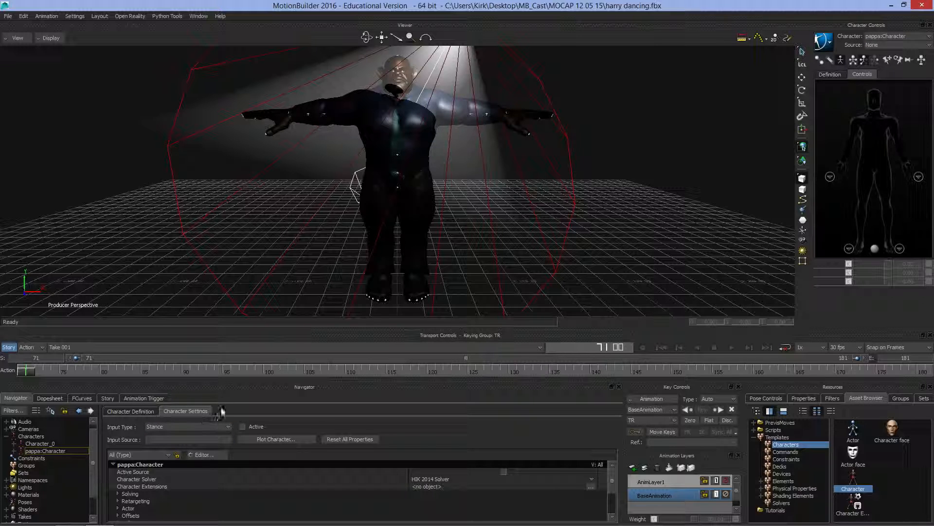
Step: Set pappa:Character's input type to Character with Character_0 as the source, and play Take 001 to check for motion
click(229, 427)
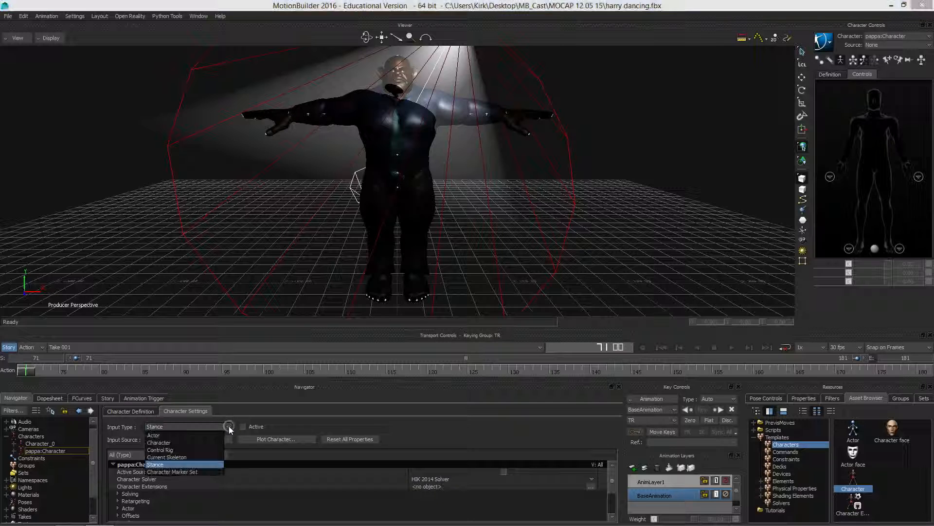
click(158, 443)
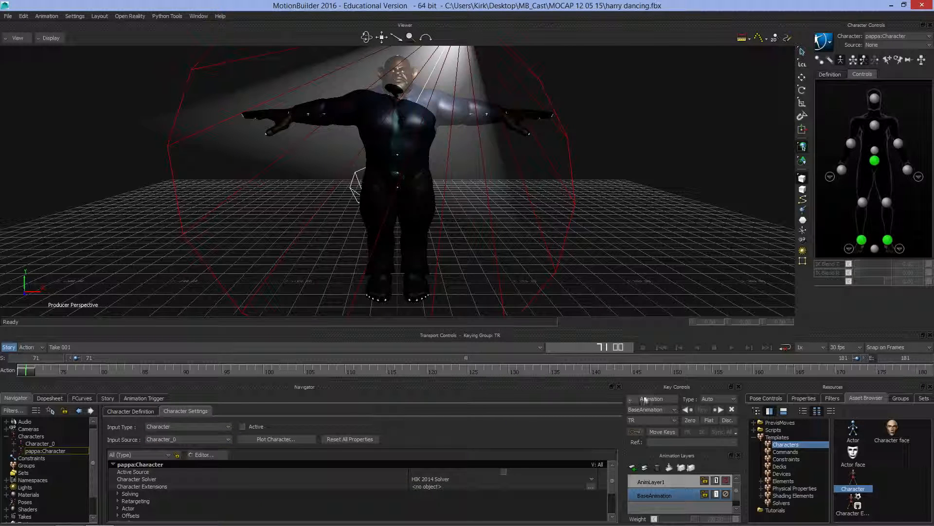
click(730, 346)
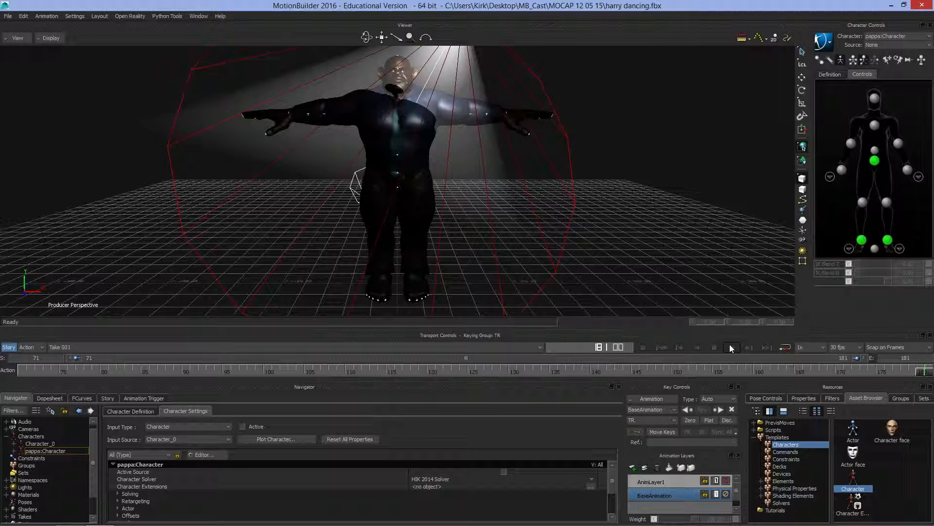
click(715, 346)
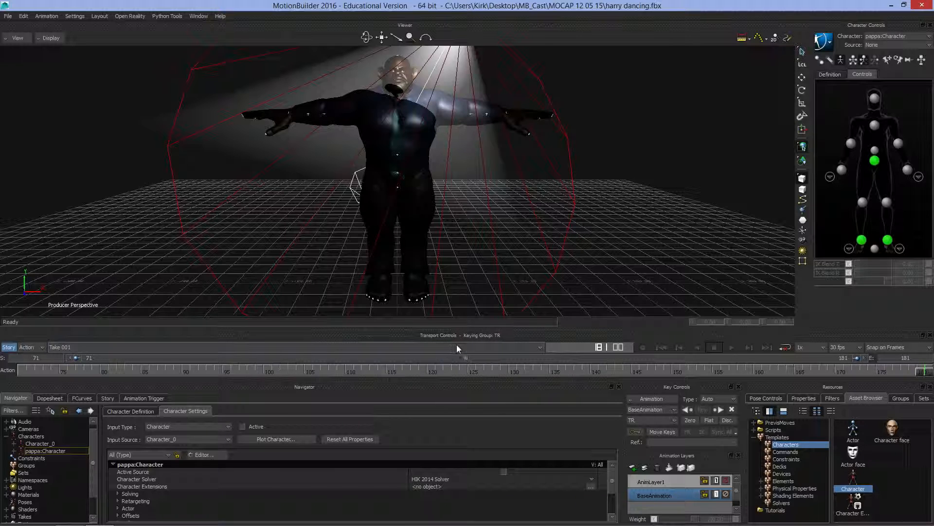
Step: Switch the current take to harry dancing and play it to check the skeleton's motion
click(542, 346)
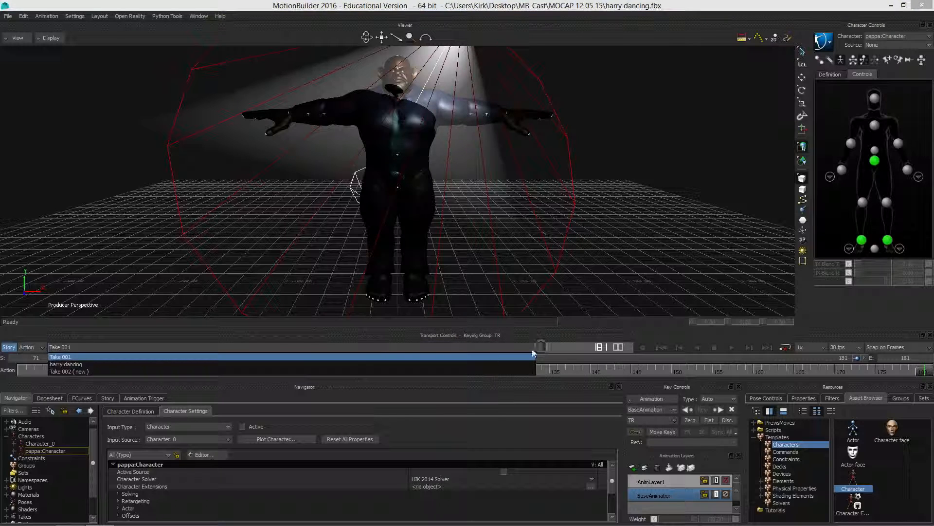
click(71, 364)
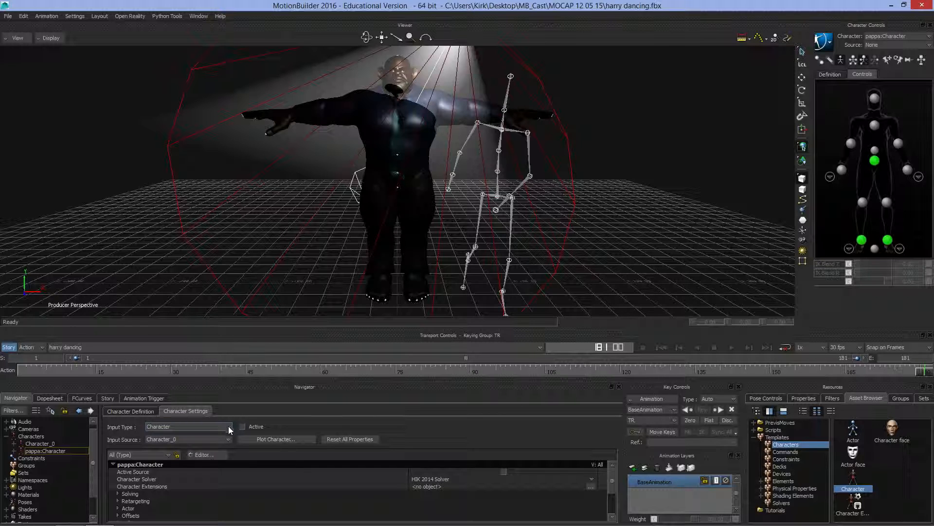
click(731, 347)
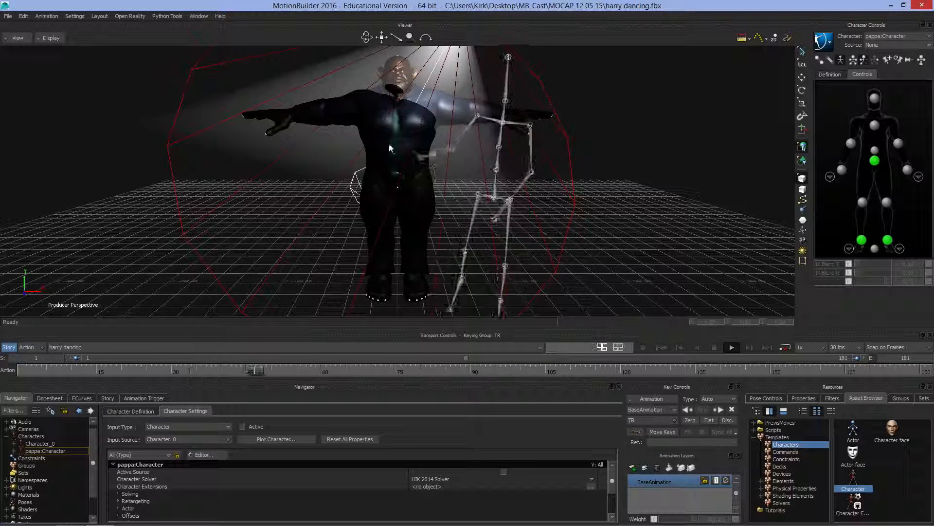
click(713, 345)
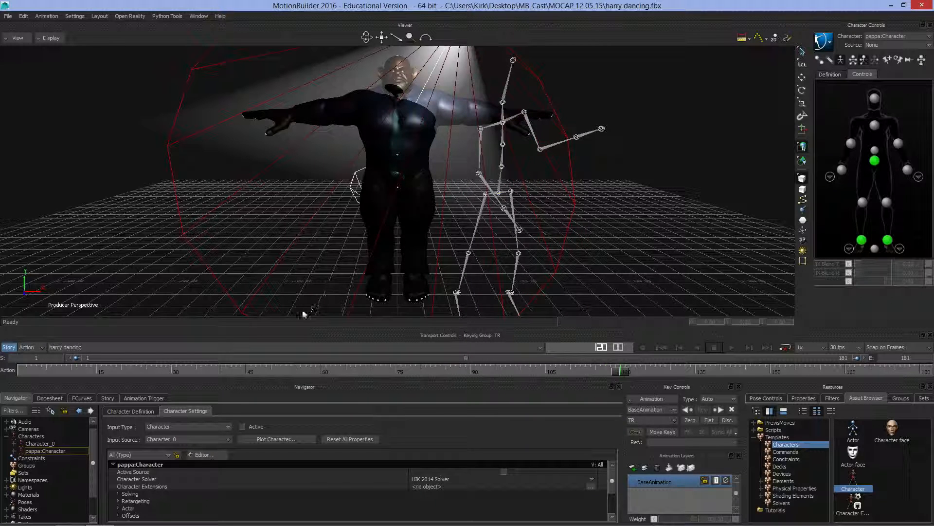
Step: Activate the Character_0 input on the bear, turn on looped playback, and play the dance
click(243, 426)
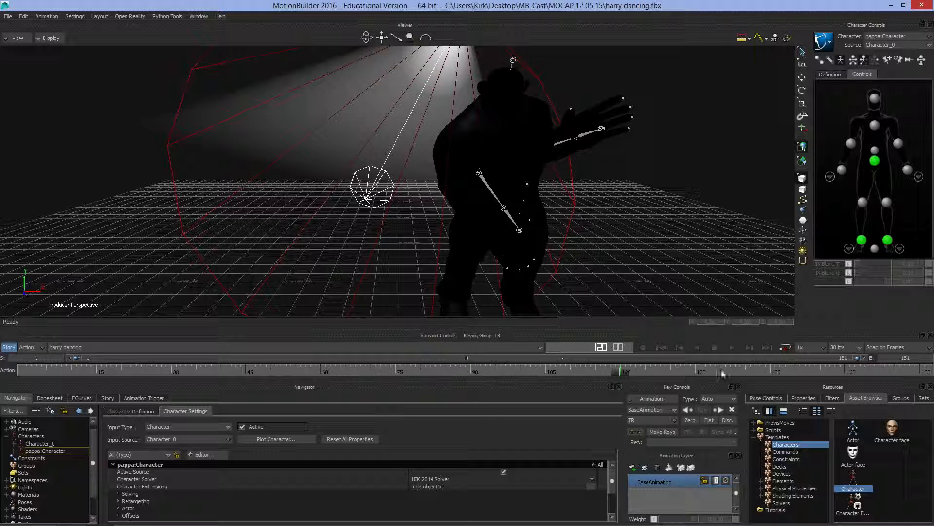
click(732, 347)
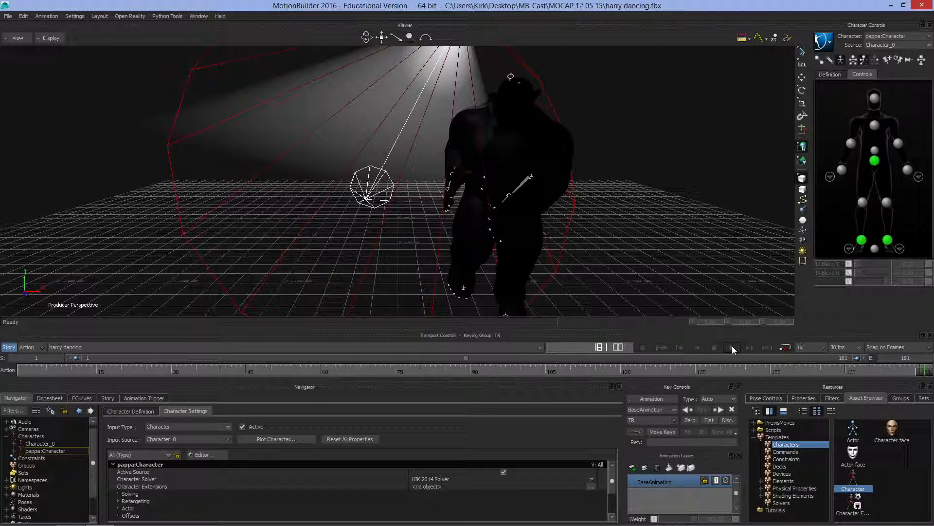
click(785, 347)
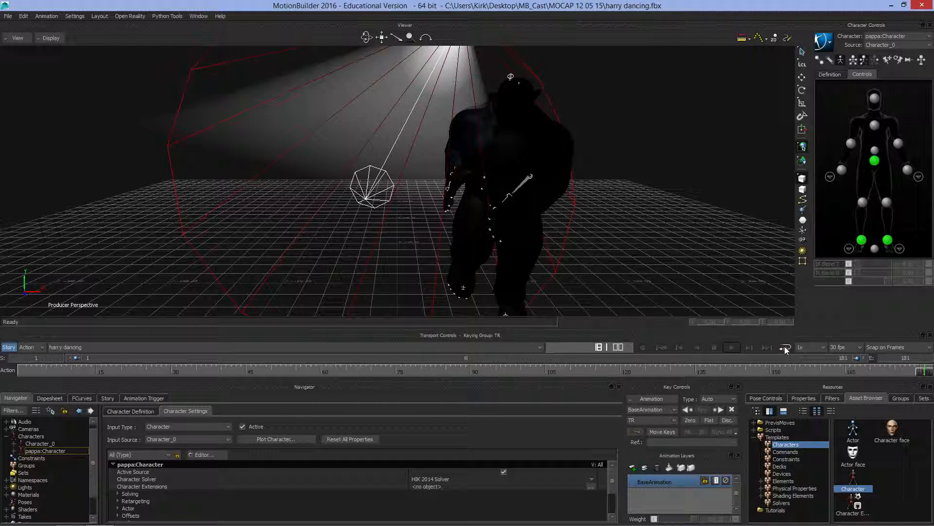
click(732, 347)
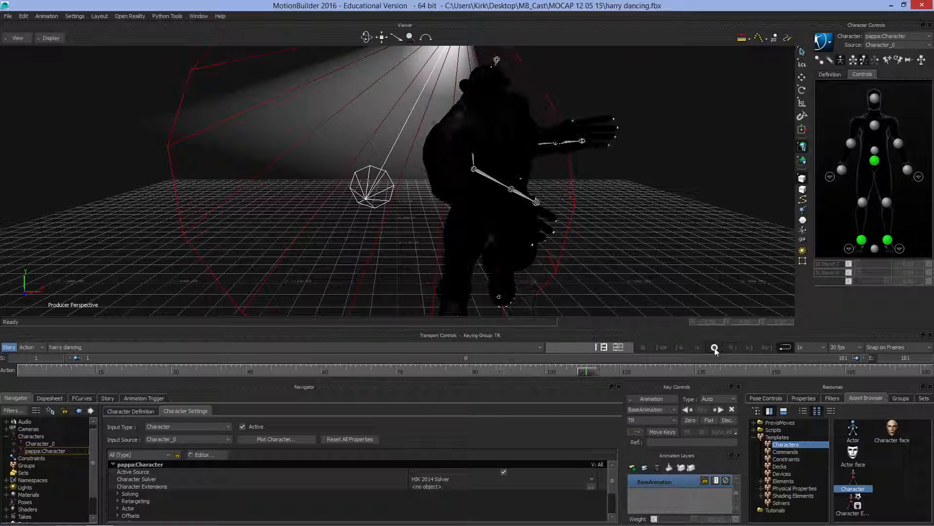
click(715, 347)
Step: Delete the merged light pappa:spotLight1 from the scene and play the bear's dance under the default lighting
drag(94, 437, 93, 443)
click(6, 477)
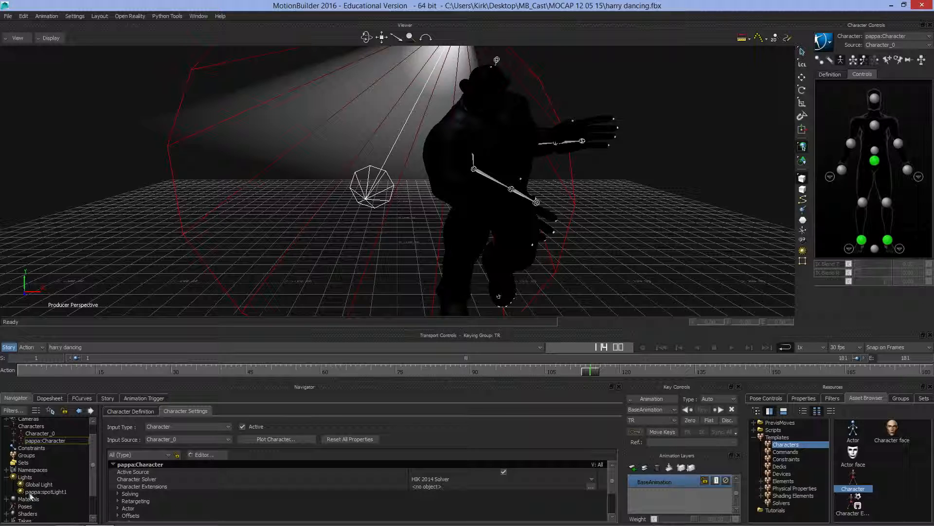
right_click(27, 492)
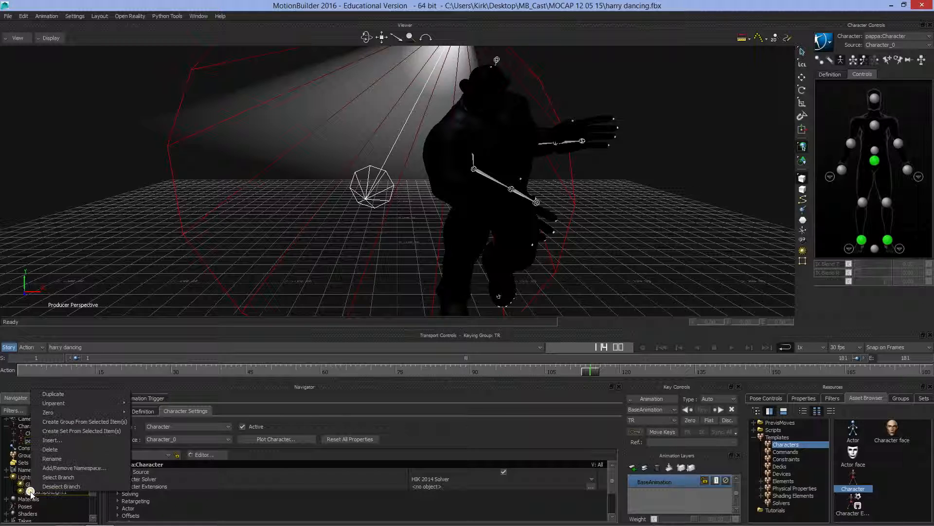
click(59, 449)
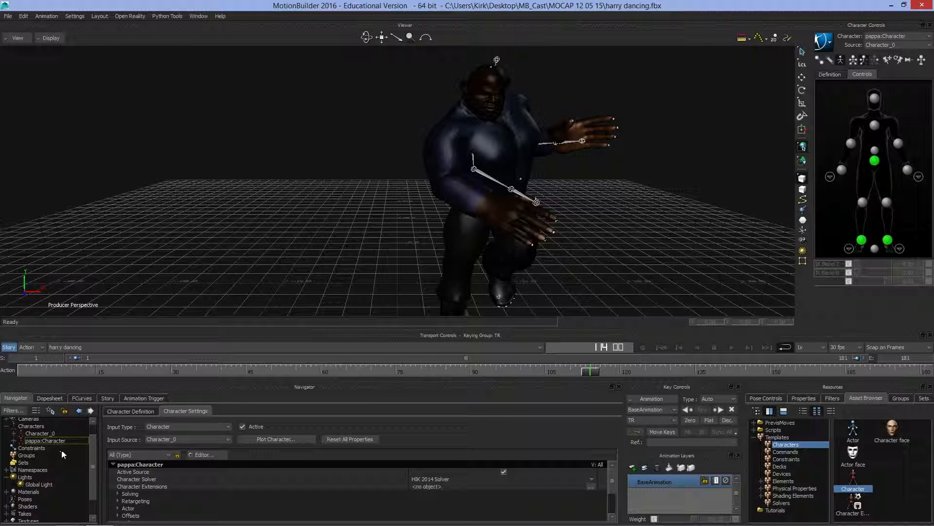
click(731, 347)
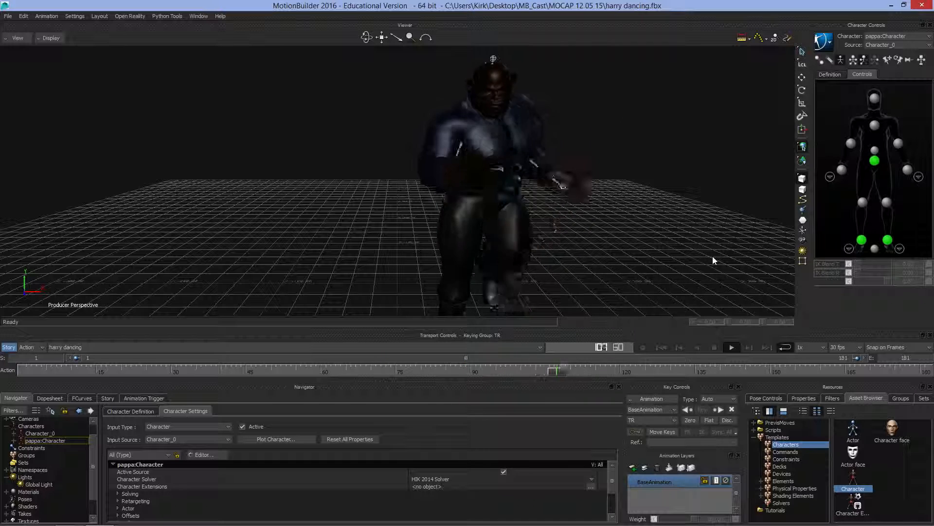
click(716, 347)
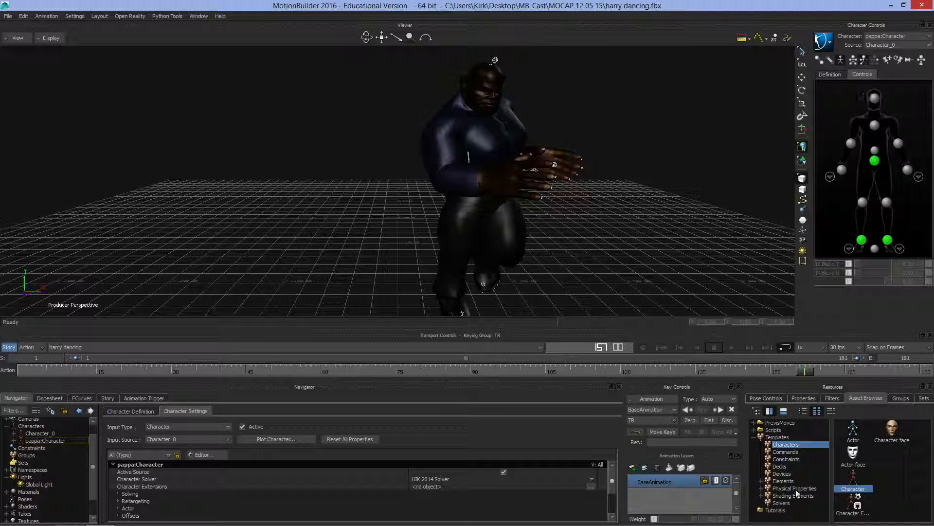
Step: Return to the T-pose at frame -5 and create an FK/IK control rig for pappa:Character
click(602, 349)
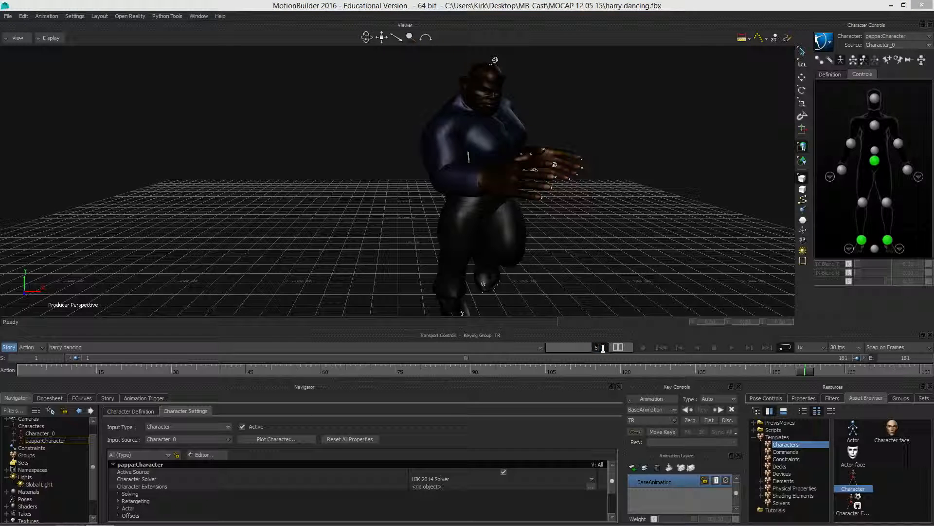
key(Return)
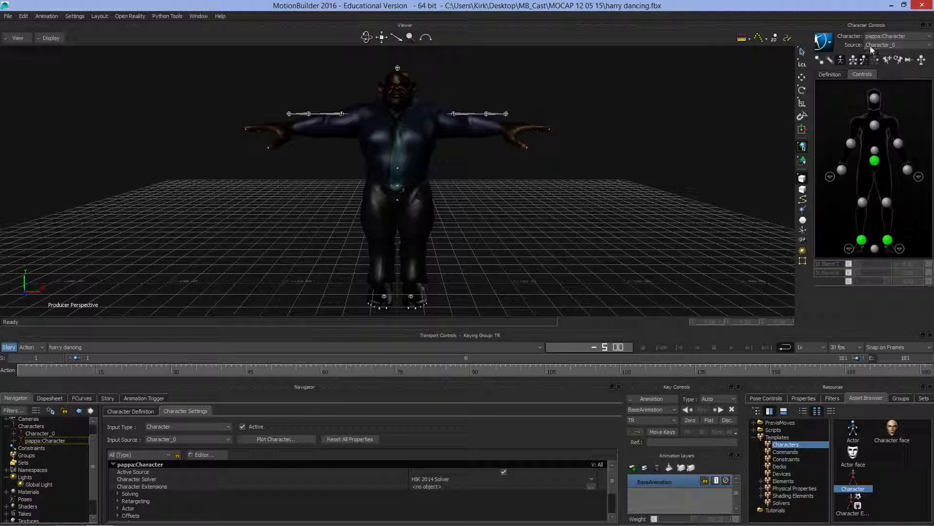
click(830, 44)
mouse_move(837, 70)
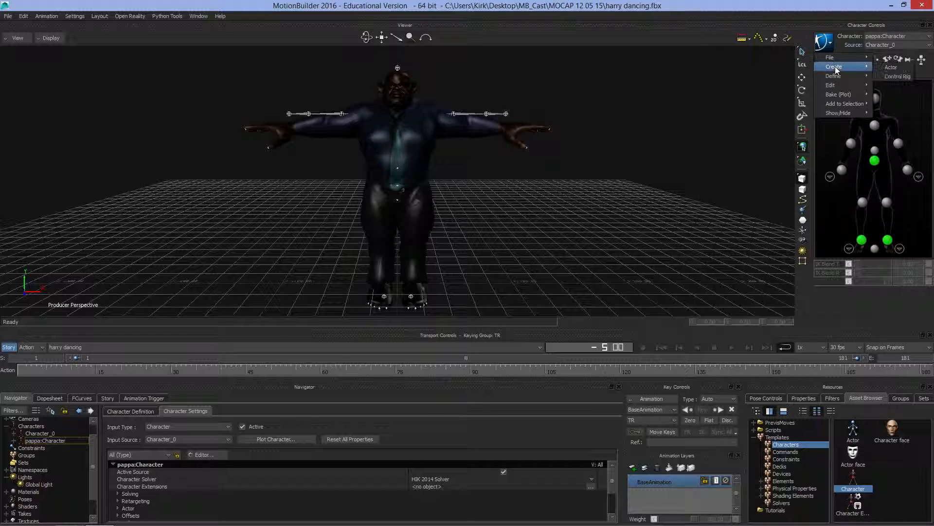
click(901, 74)
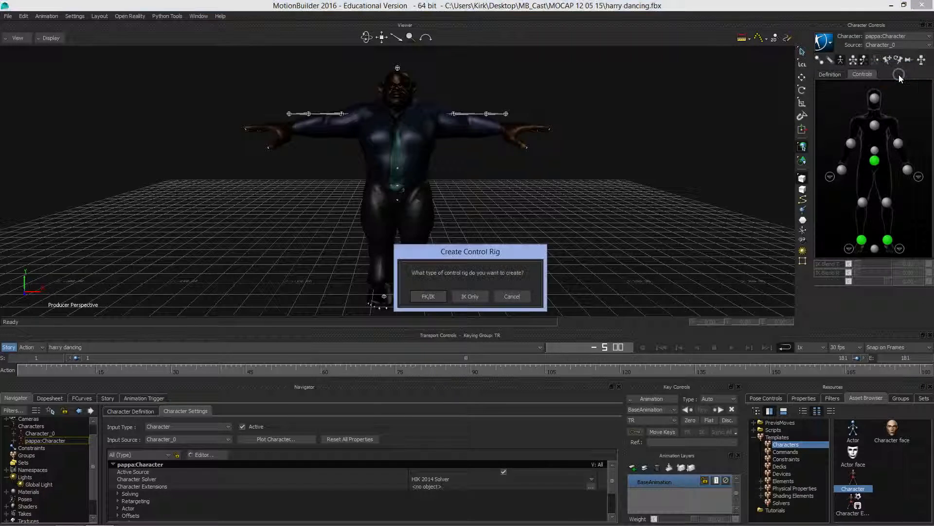
click(431, 296)
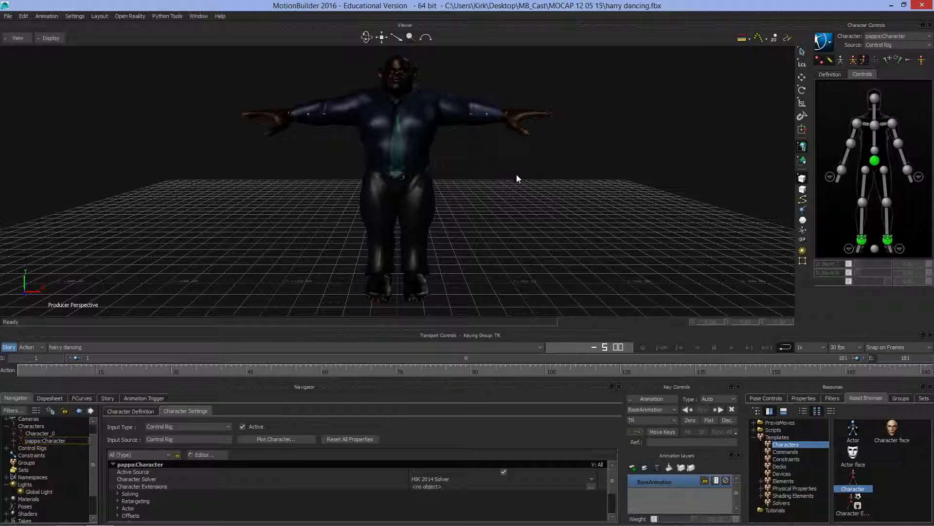
Step: Set the viewer display to X-Ray and play the take to compare the bear's control rig with the skeleton
click(49, 38)
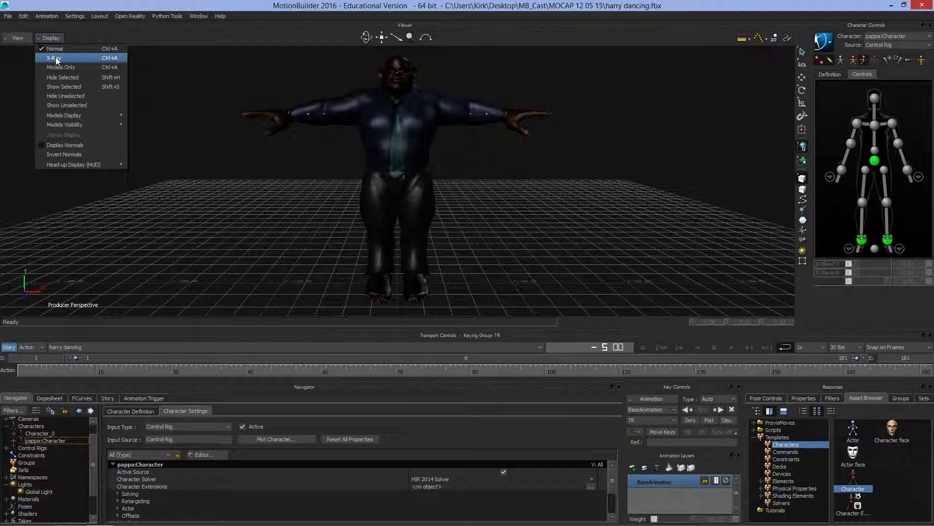
click(56, 58)
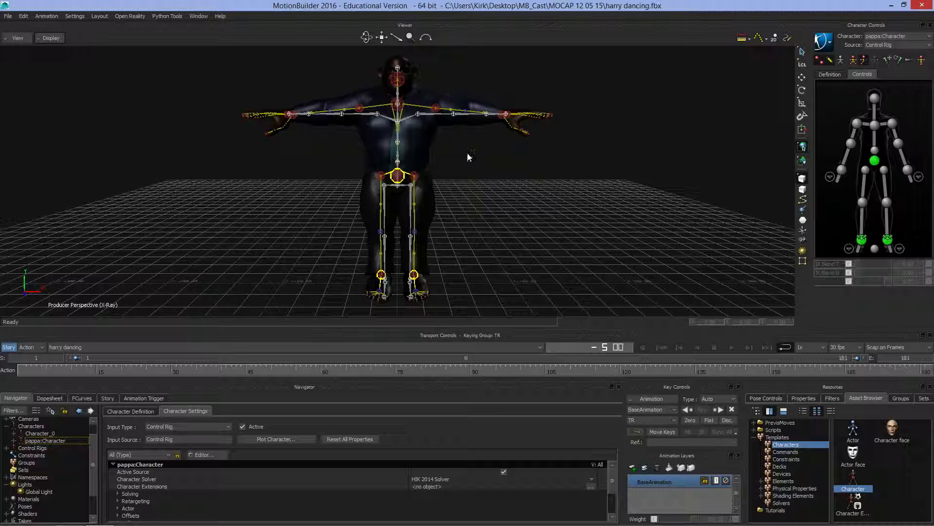
click(731, 346)
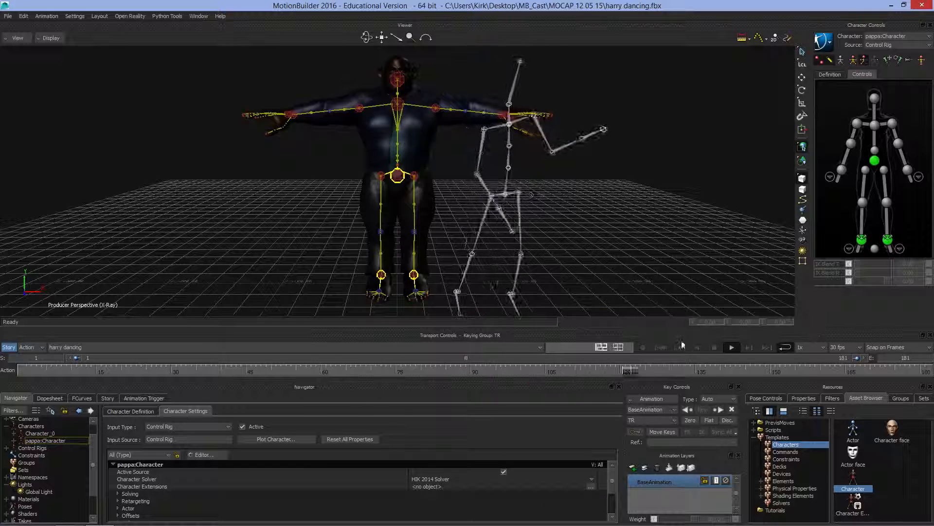
click(713, 346)
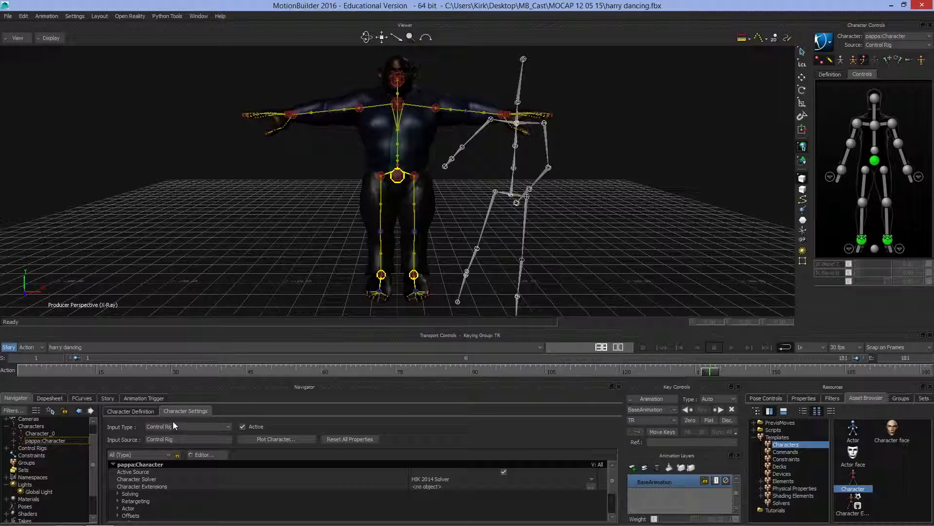
Step: Set the bear's input type back to Character with Character_0 as the source, and play the dance again
click(226, 427)
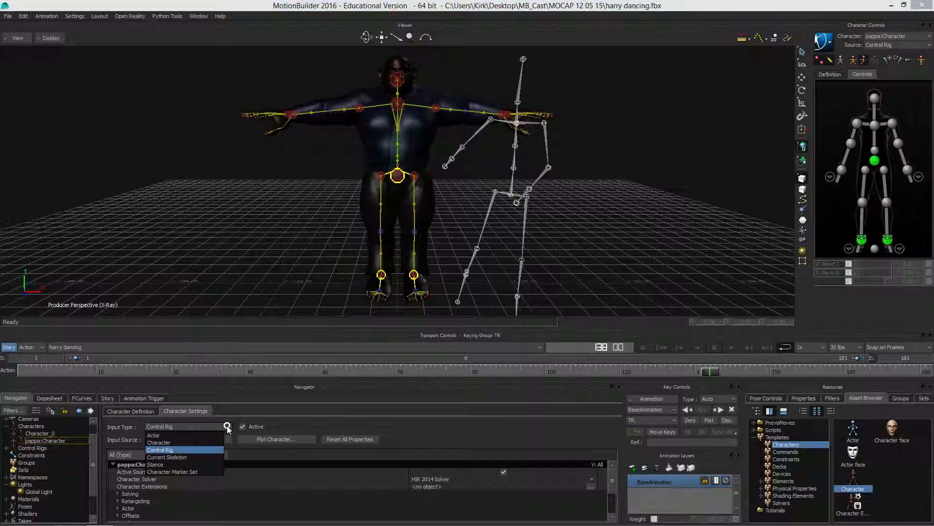
click(166, 442)
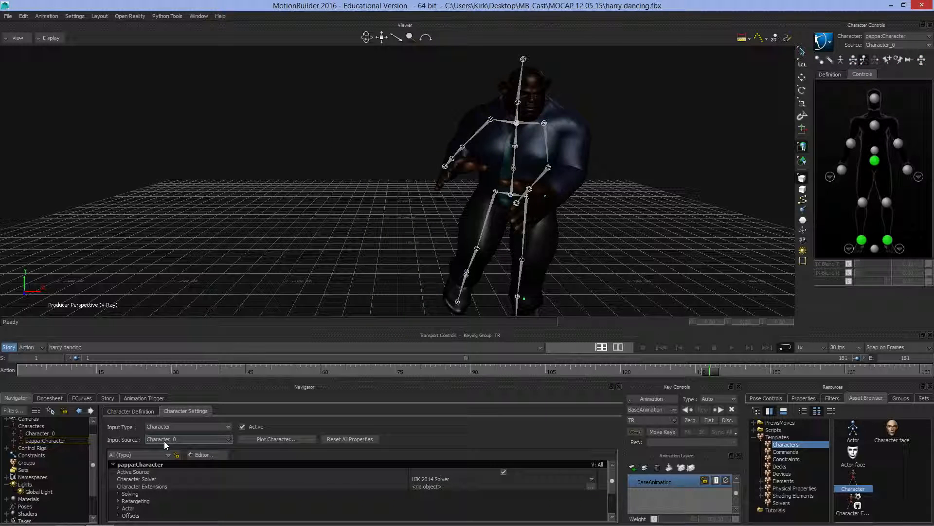
click(732, 348)
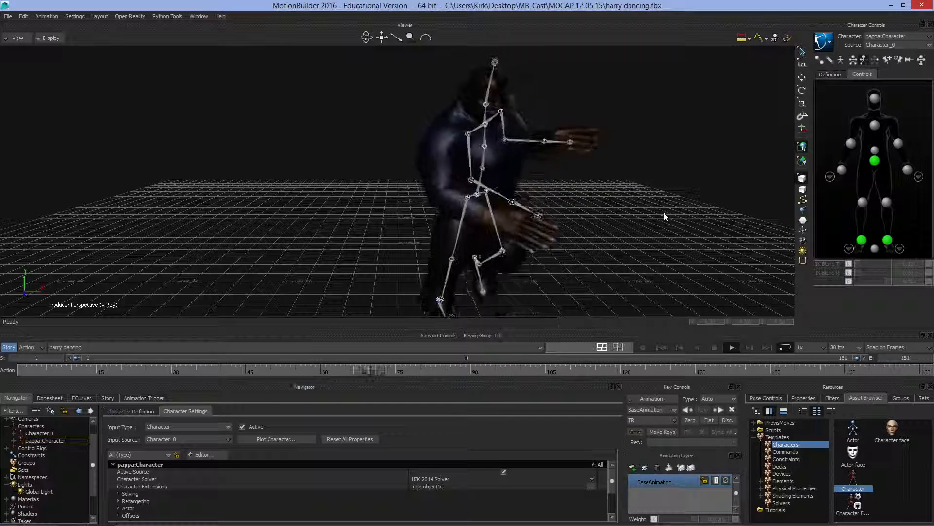
click(714, 347)
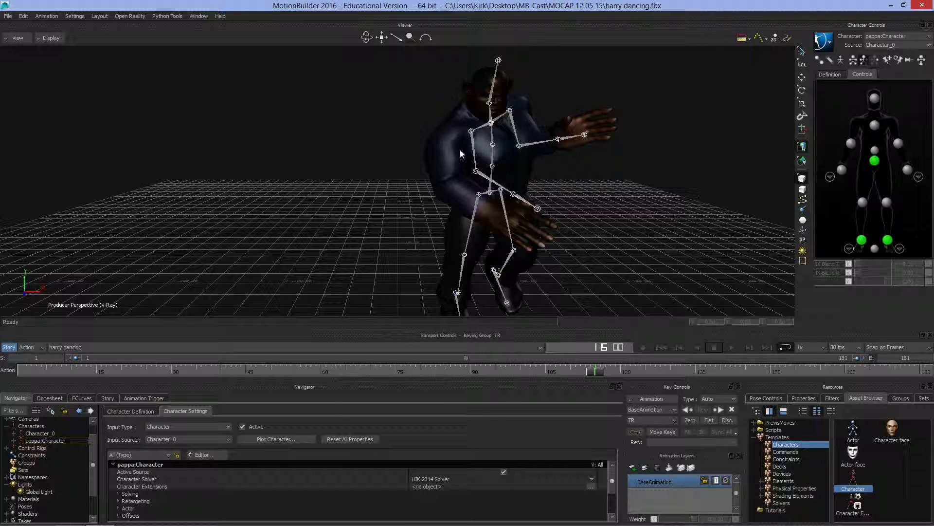
Step: Plot the Character_0 dance onto the bear's control rig with the existing plot options, and play the take
click(280, 439)
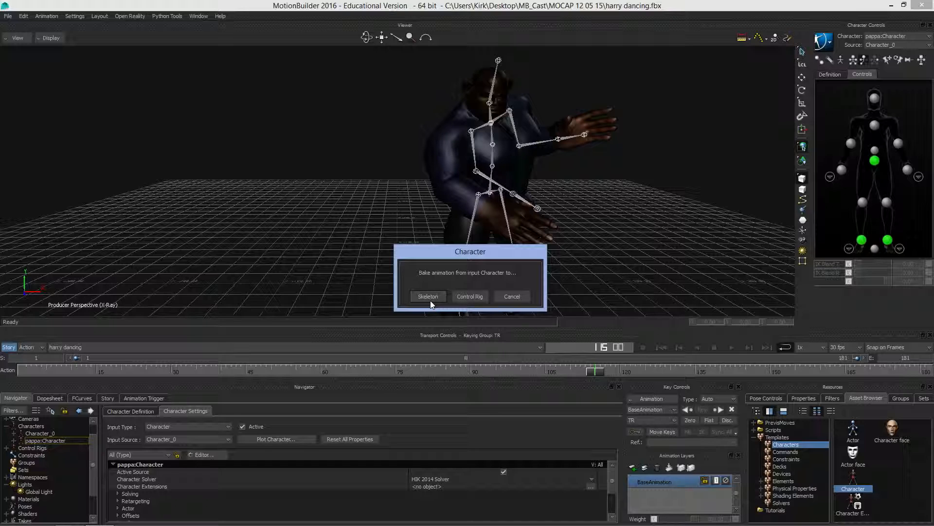
click(470, 297)
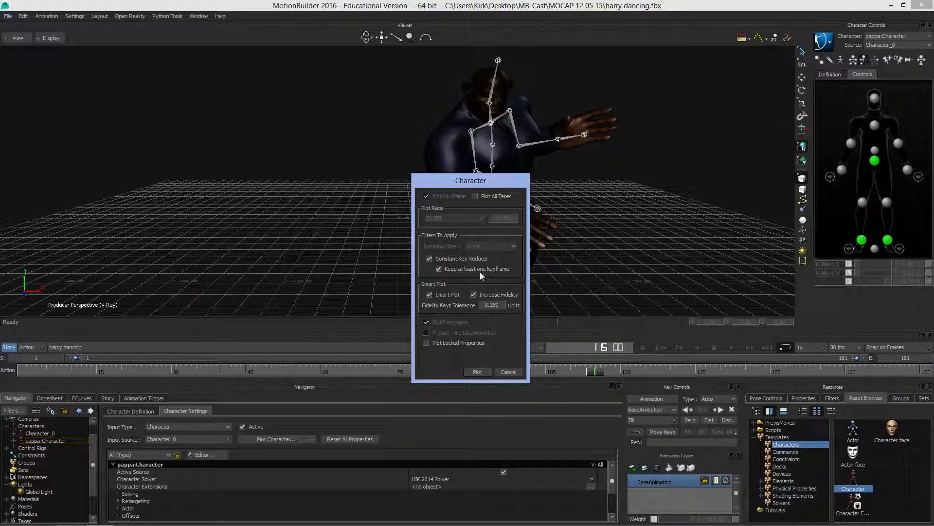
click(477, 372)
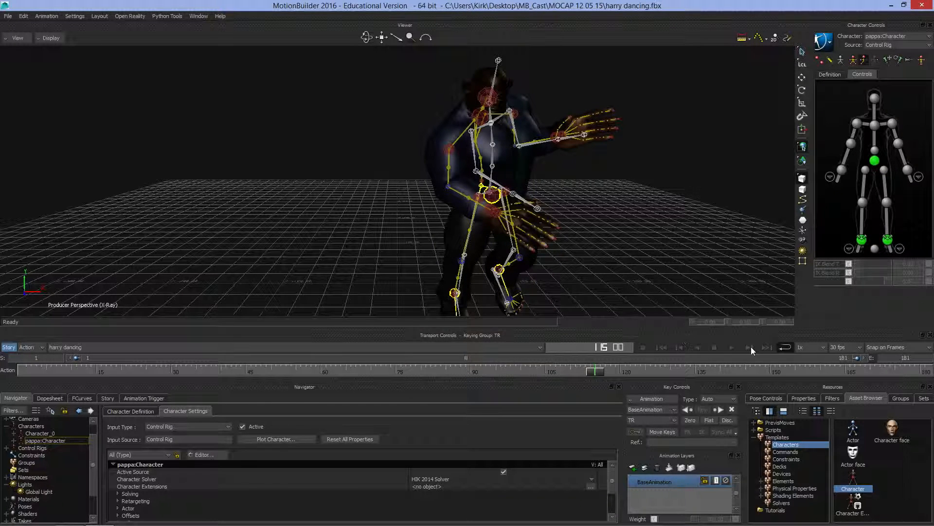
click(732, 347)
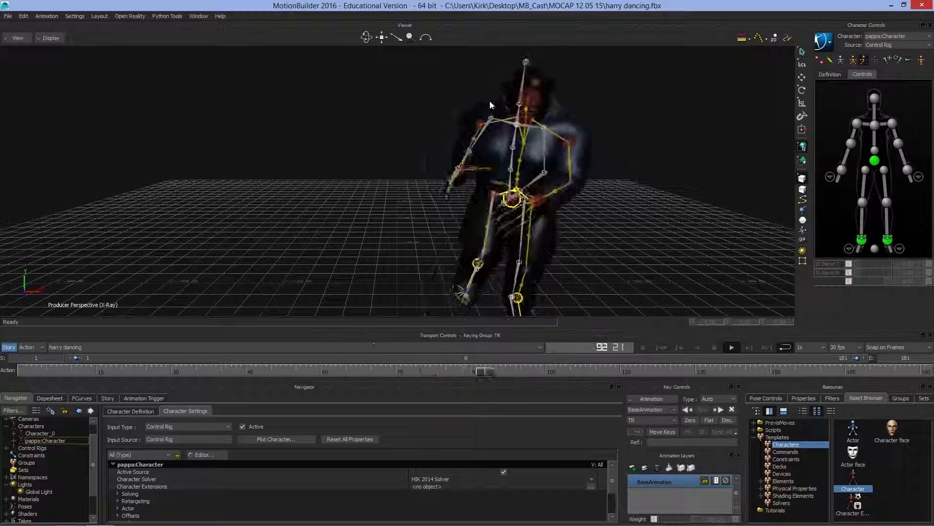
click(714, 347)
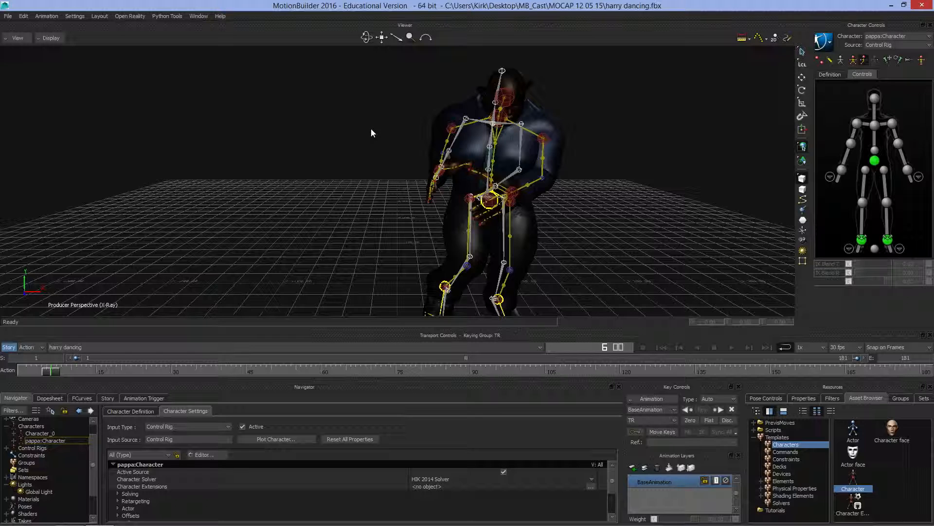
Step: Delete the whole Hips_0 mocap skeleton from the schematic together with its Character_0 constraint, and return to the perspective view
key(ctrl+w)
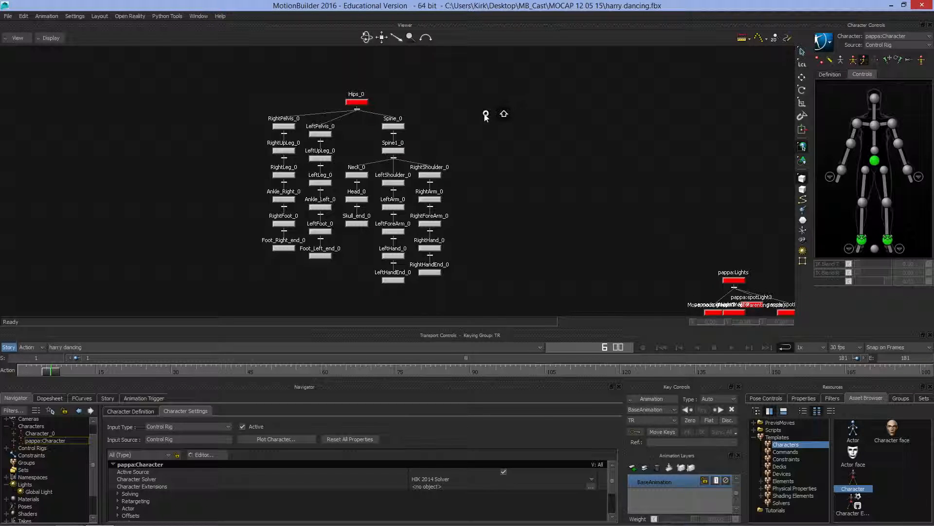
shift+drag(485, 116, 408, 99)
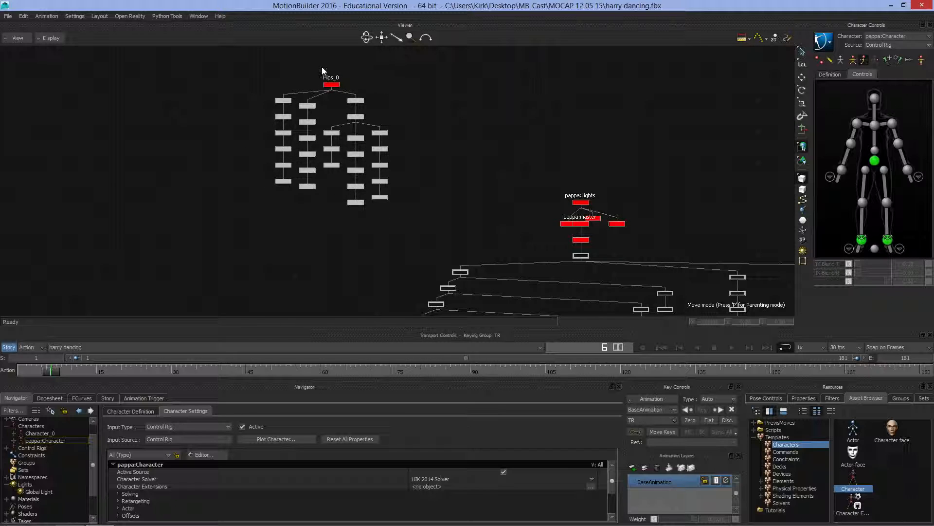
drag(253, 79, 397, 220)
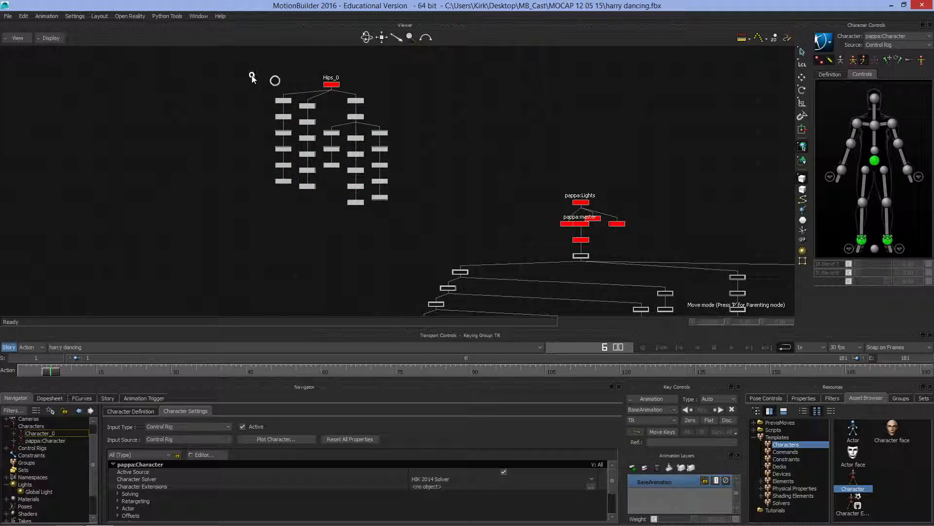
drag(251, 73, 406, 216)
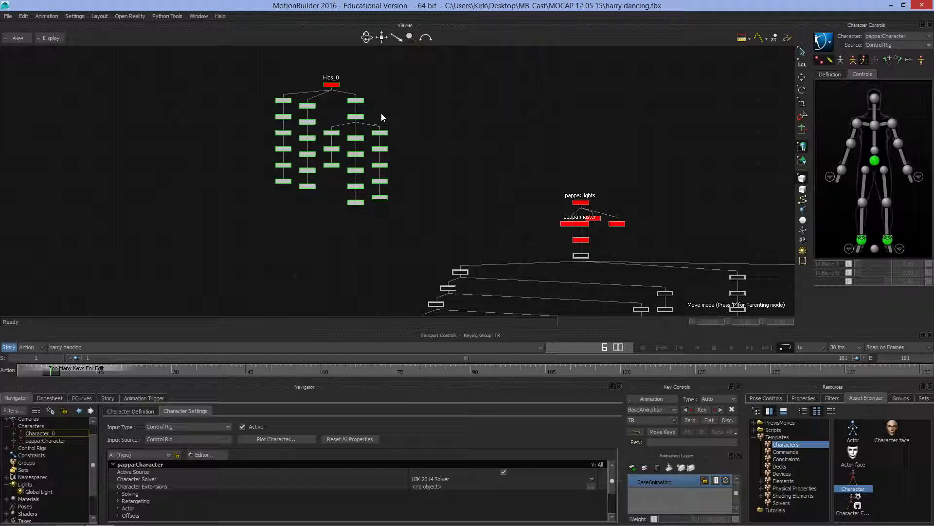
right_click(333, 83)
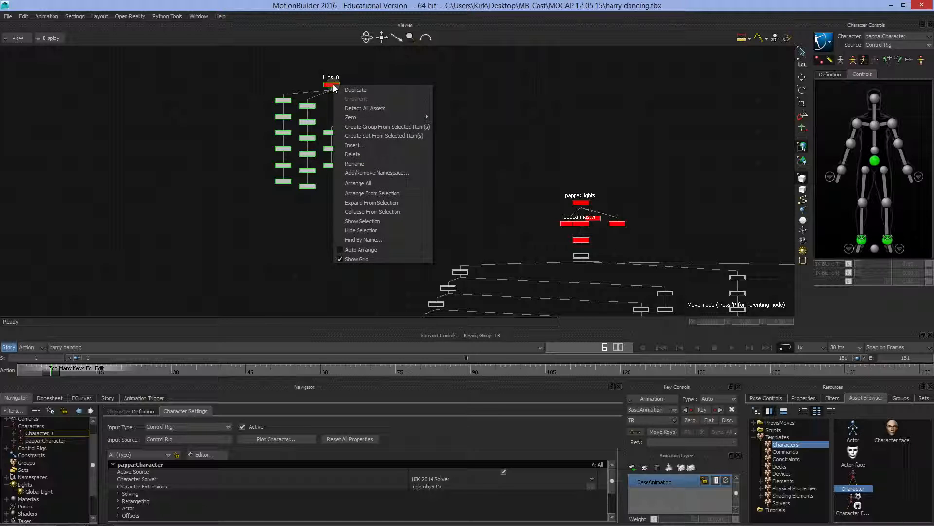
click(362, 153)
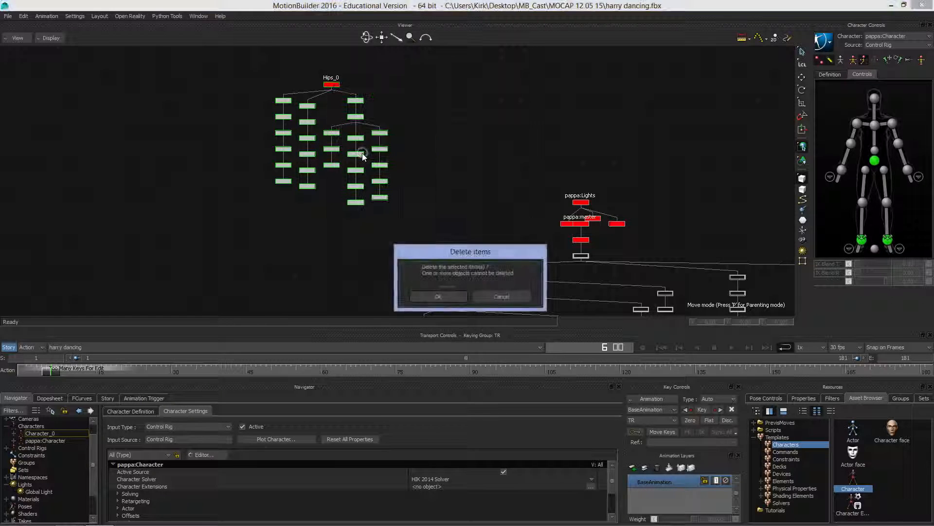
click(440, 296)
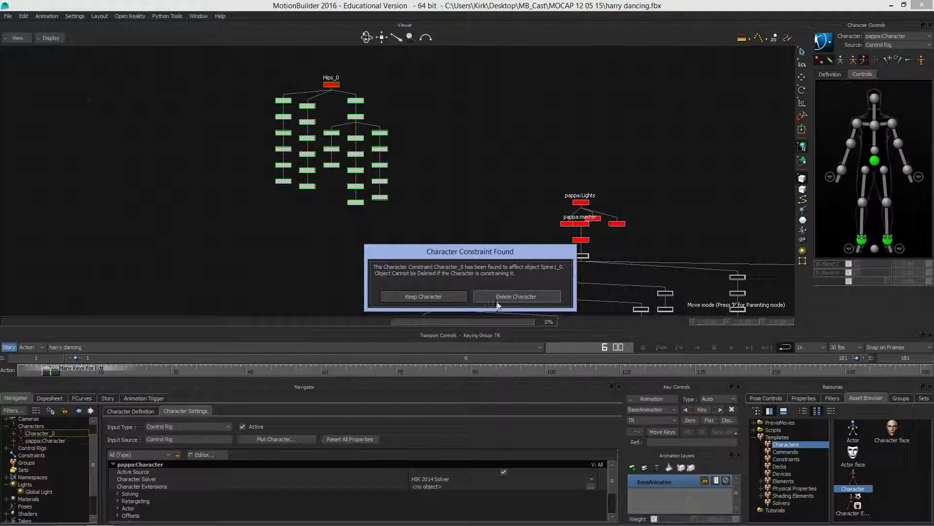
click(511, 294)
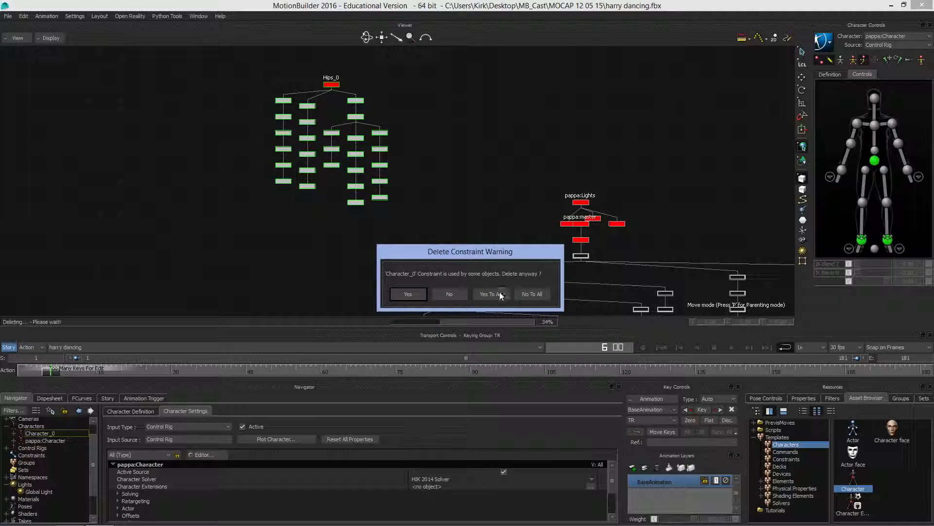
click(490, 294)
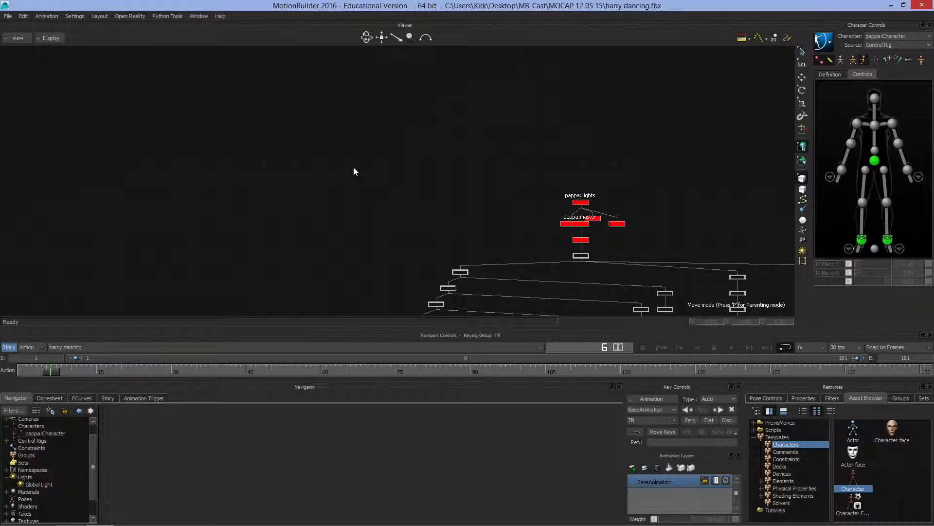
key(ctrl+w)
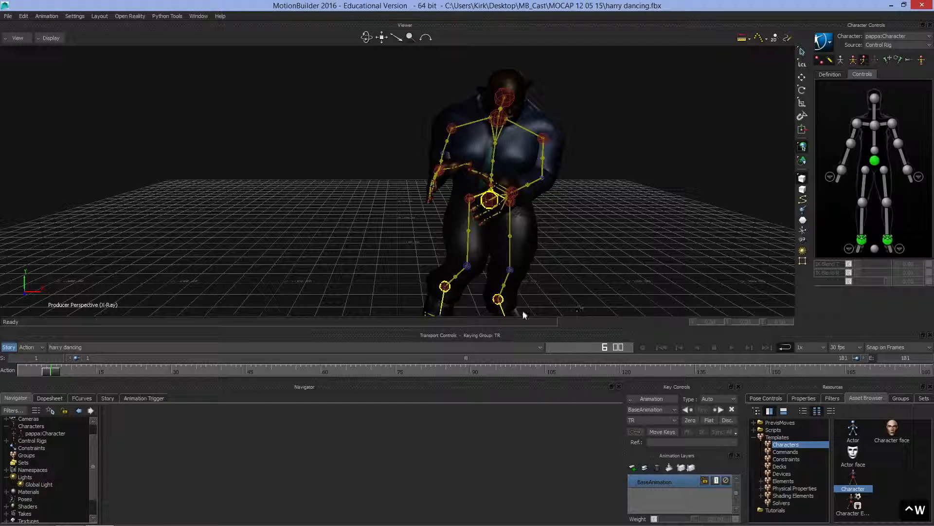
Step: Play the baked dance on the bear's control rig without the source skeleton
click(731, 346)
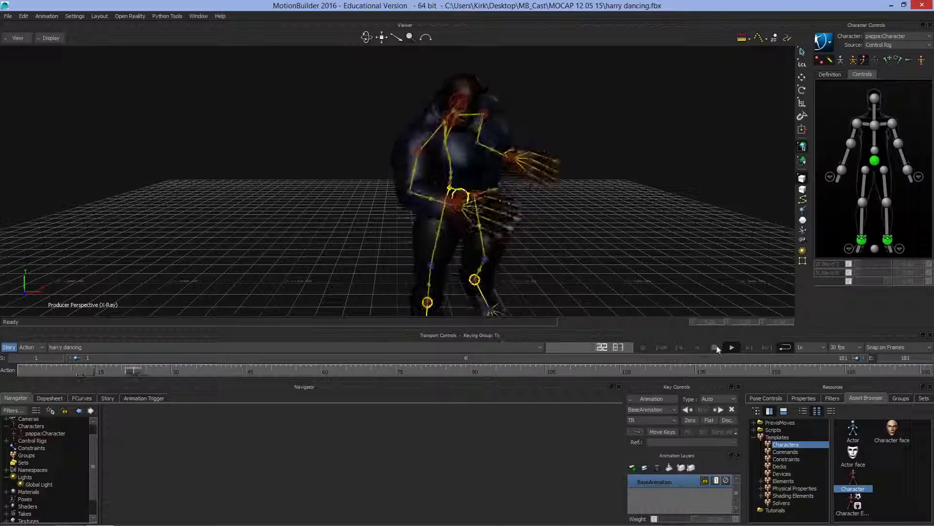
click(714, 346)
click(714, 346)
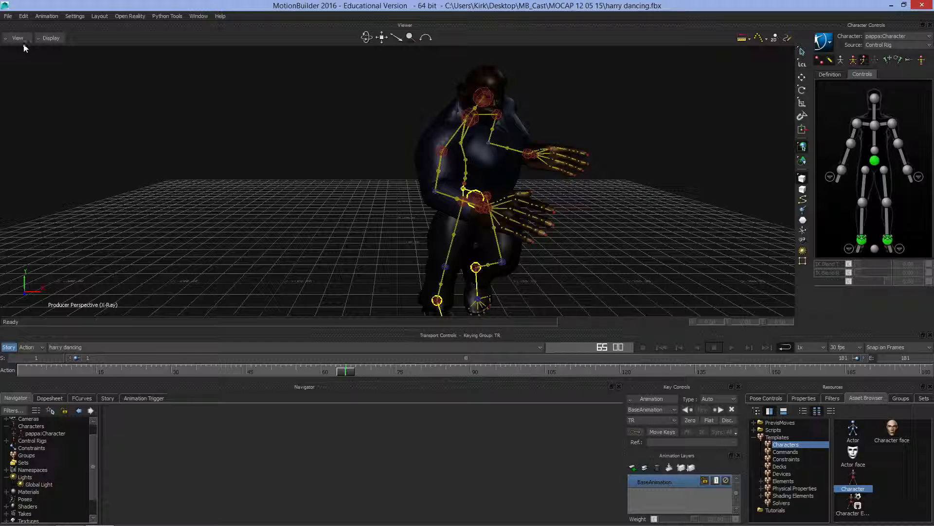
Step: Set the viewer display to Models Only and play the bear's dance to review the arm and body contact
click(42, 38)
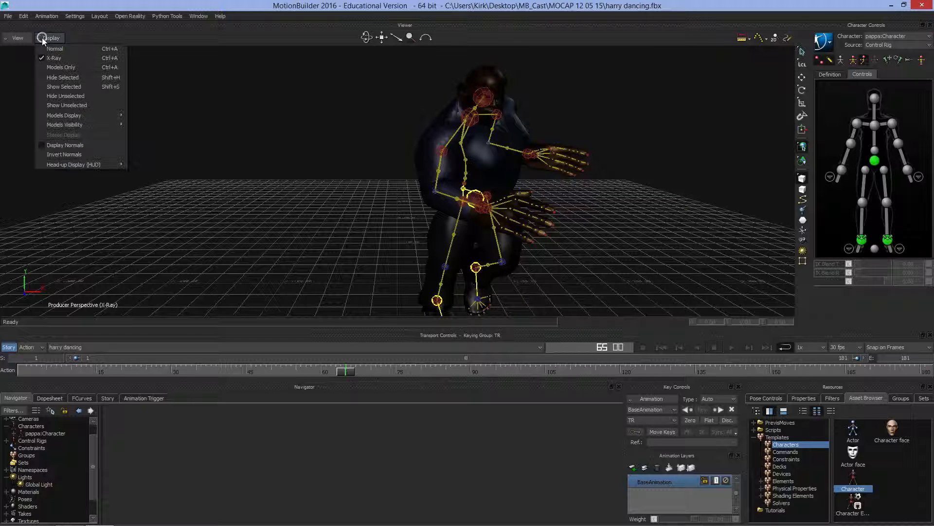
click(51, 65)
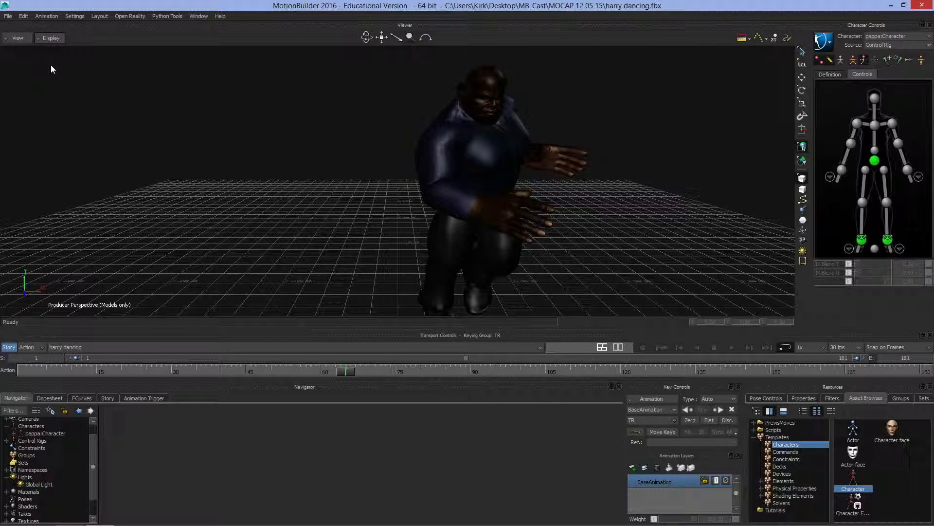
click(732, 348)
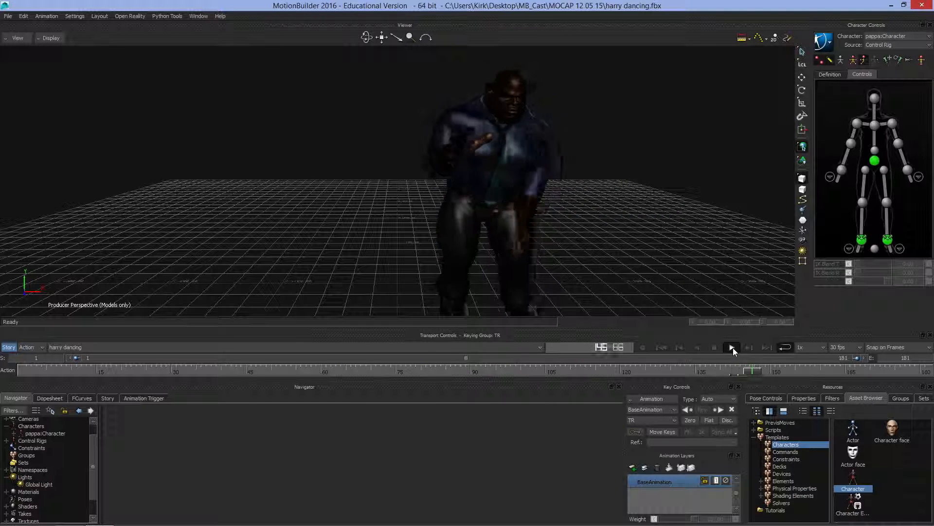
click(715, 347)
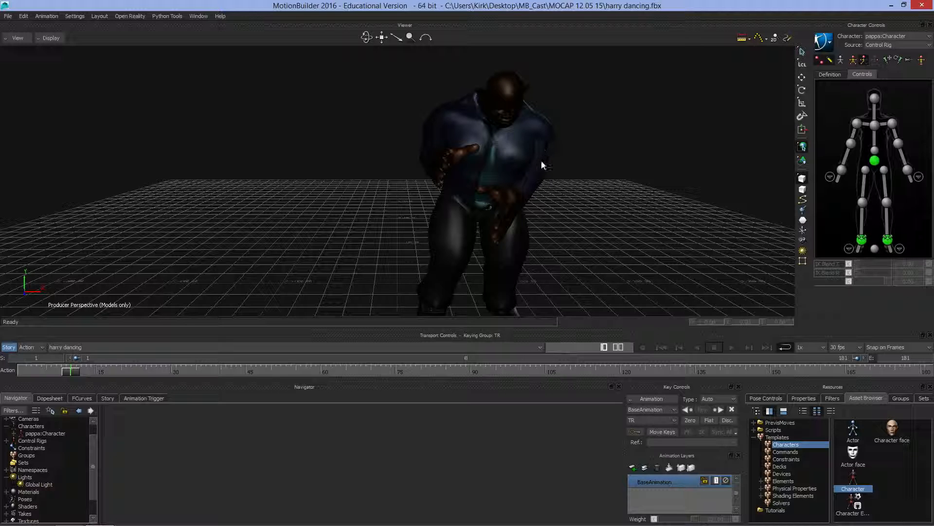
click(732, 348)
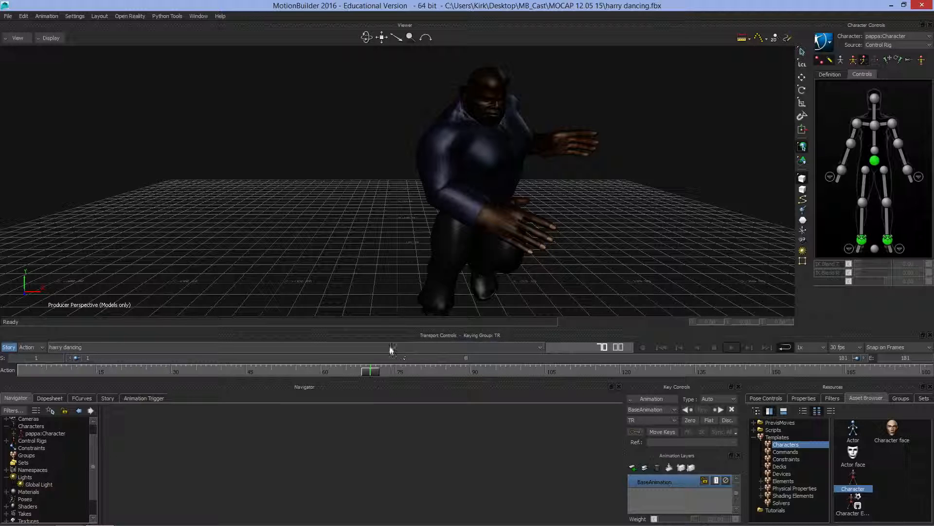
Step: Go to frame 1, add a new animation layer above BaseAnimation, and lock the BaseAnimation layer
drag(370, 371, 27, 371)
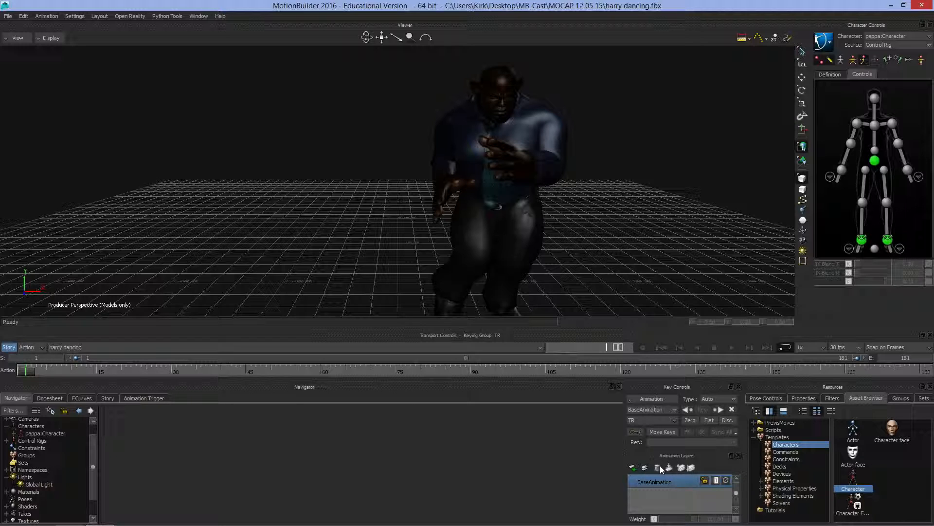
click(633, 467)
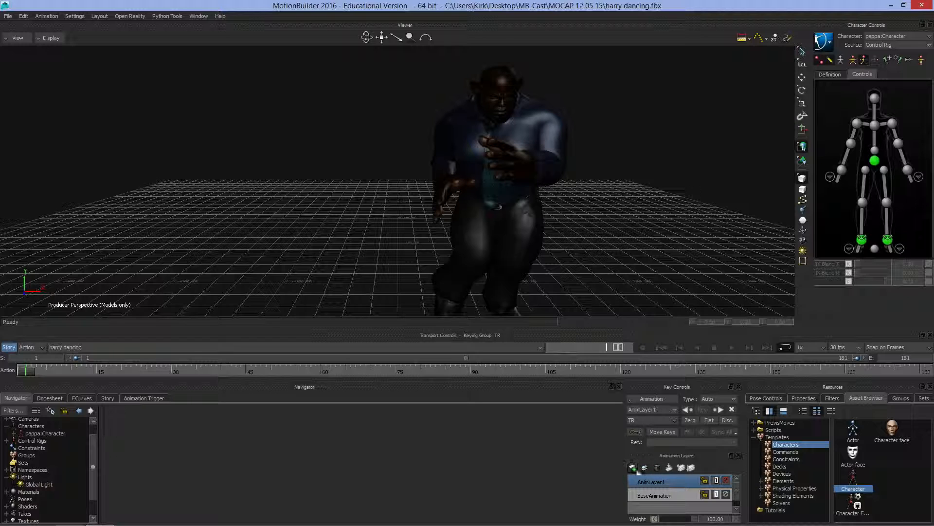
click(702, 494)
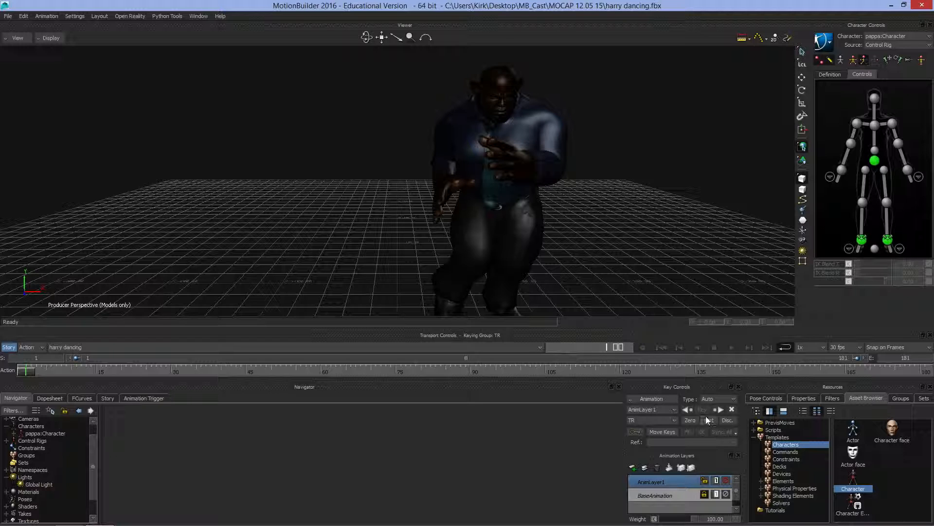
Step: Rotate the right shoulder effector outward to about X -28.5, Y -24.1, Z 75.9 and key it on the new layer
click(858, 123)
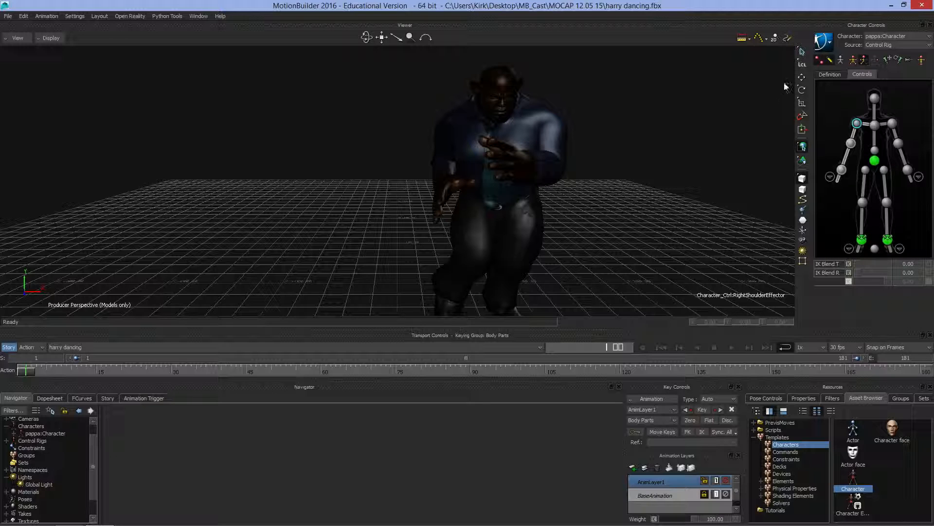
click(803, 89)
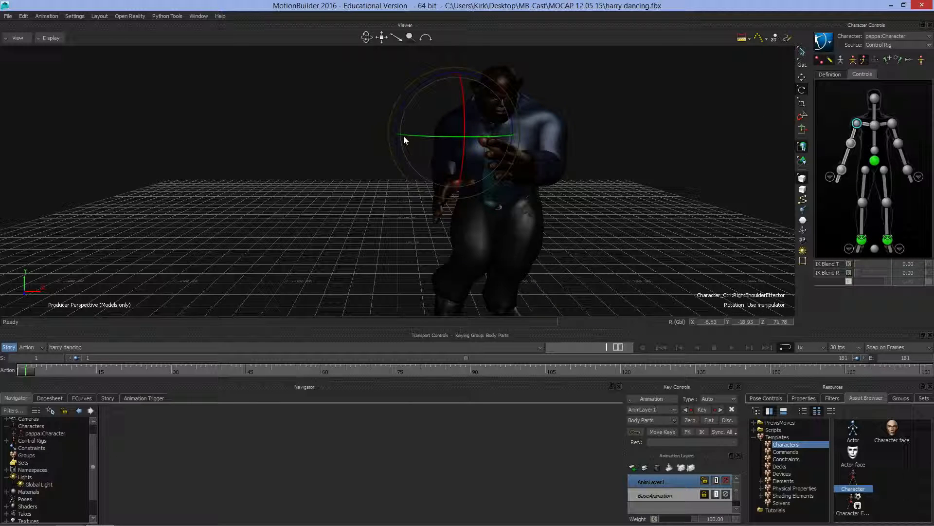
drag(403, 137, 395, 136)
click(702, 409)
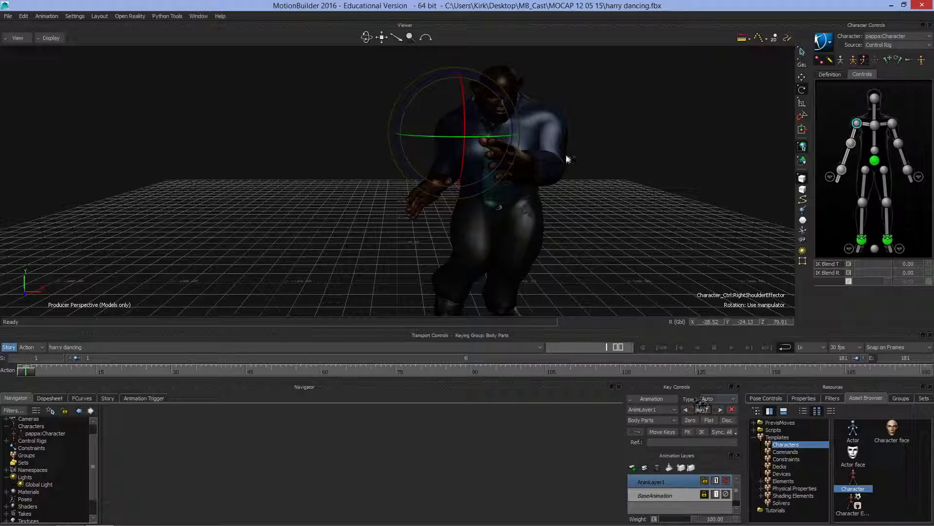
Step: Rotate the left shoulder effector outward to about X 24.7, Y -29.6, Z -79.4, key it, and play the adjusted dance
click(892, 124)
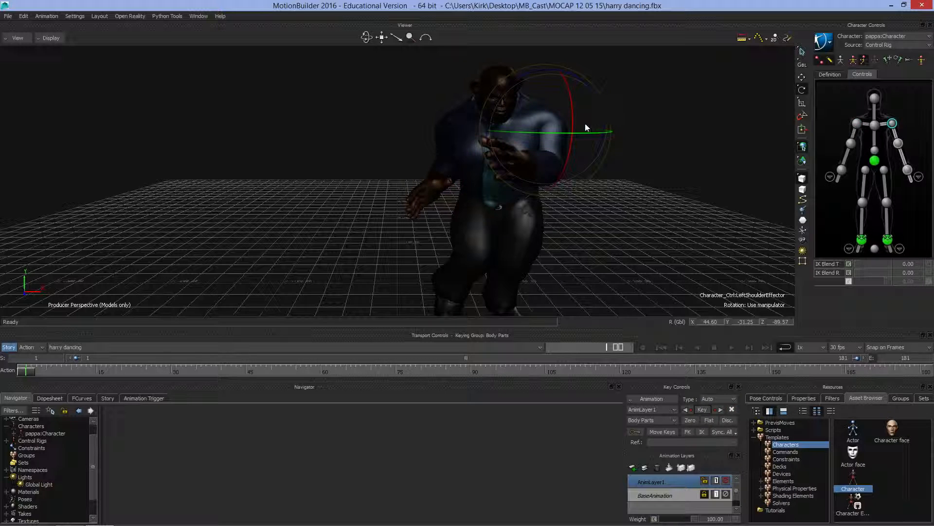
drag(580, 138, 591, 130)
click(704, 410)
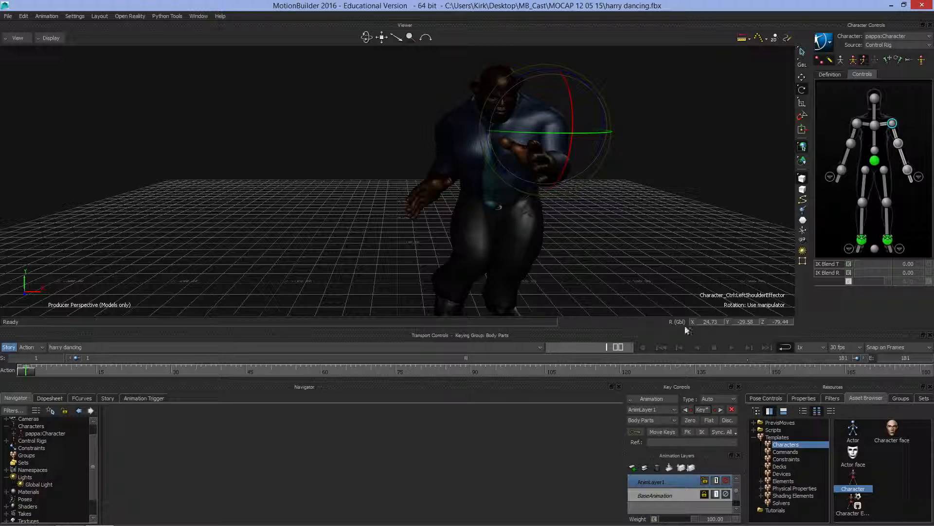
click(731, 347)
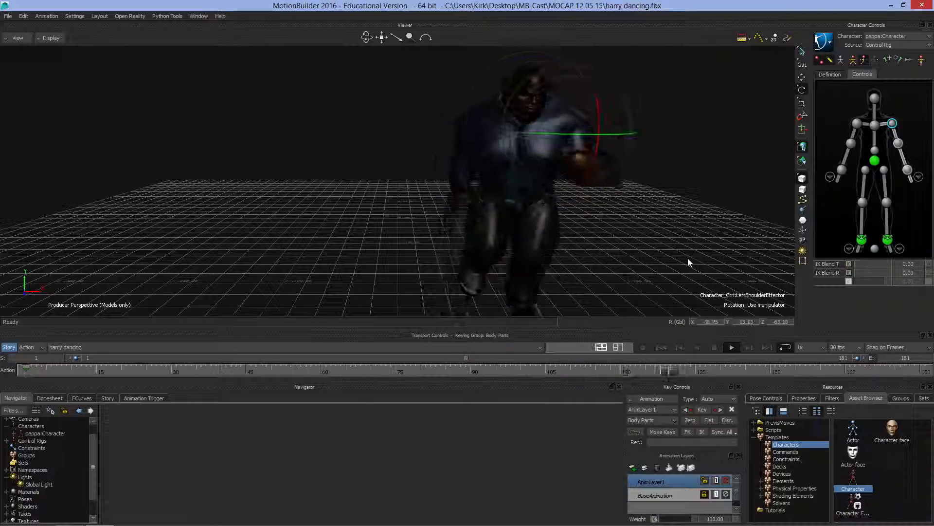
mouse_move(367, 38)
mouse_down()
mouse_move(491, 24)
mouse_move(349, 40)
mouse_up()
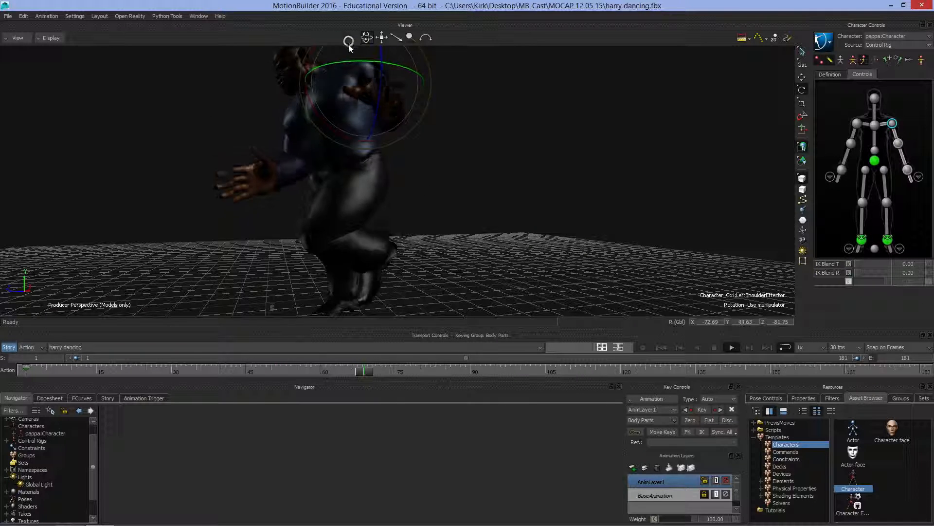